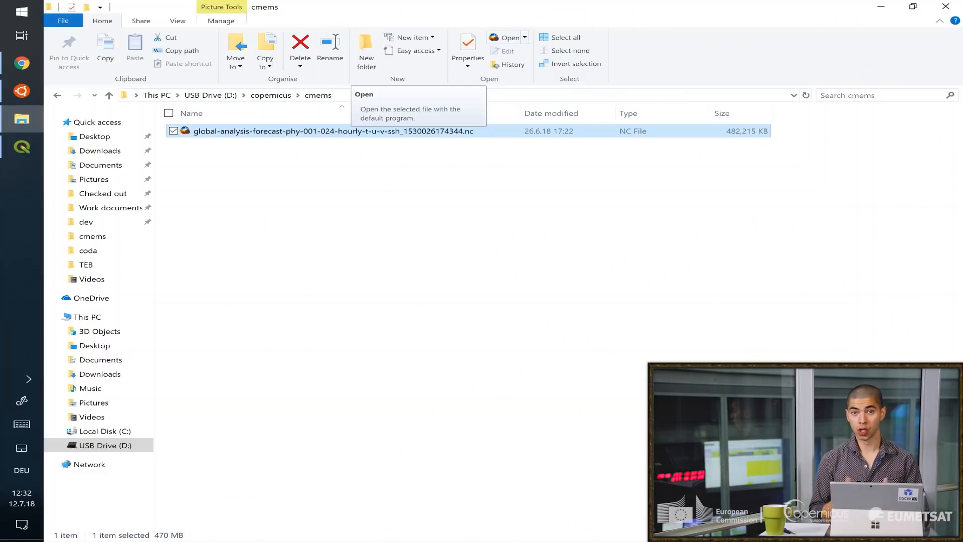
Open the selected global-analysis-forecast NetCDF file in Panoply and review its dimensions, variables and global attributes
left_click(505, 38)
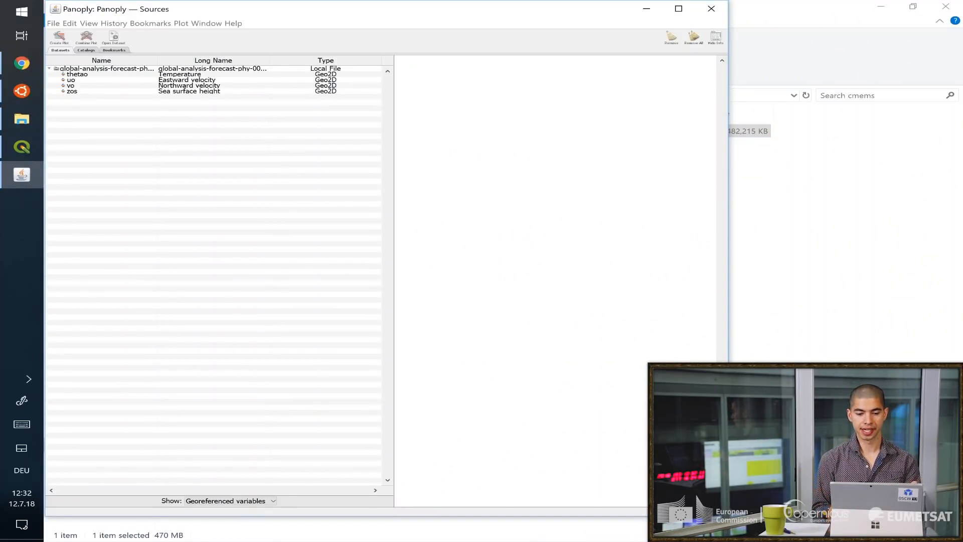
left_click(105, 68)
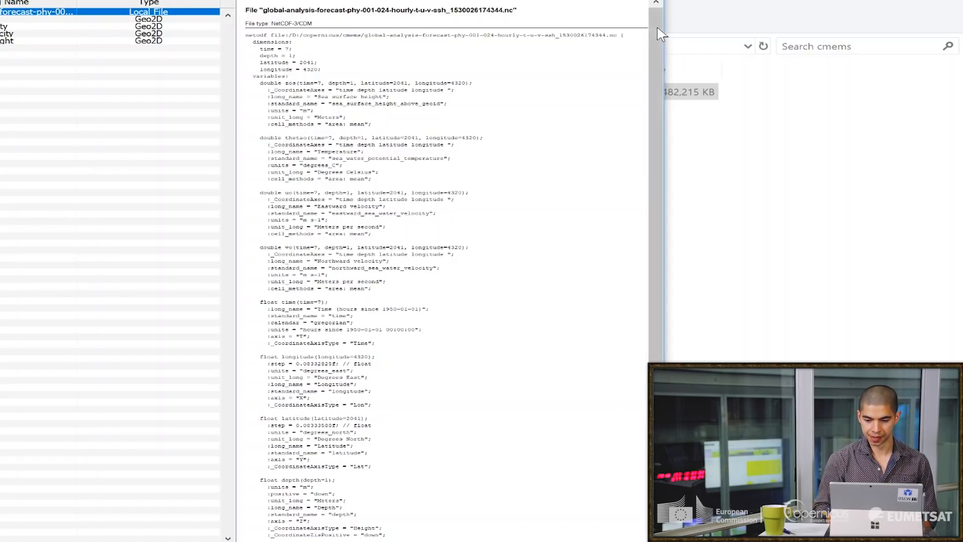
left_click_drag(656, 26, 662, 150)
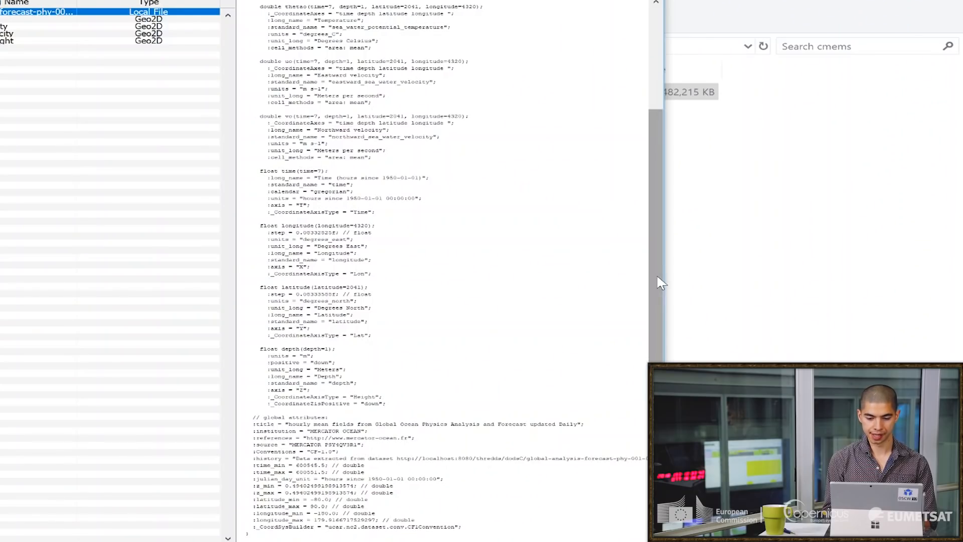
left_click_drag(661, 217, 652, 124)
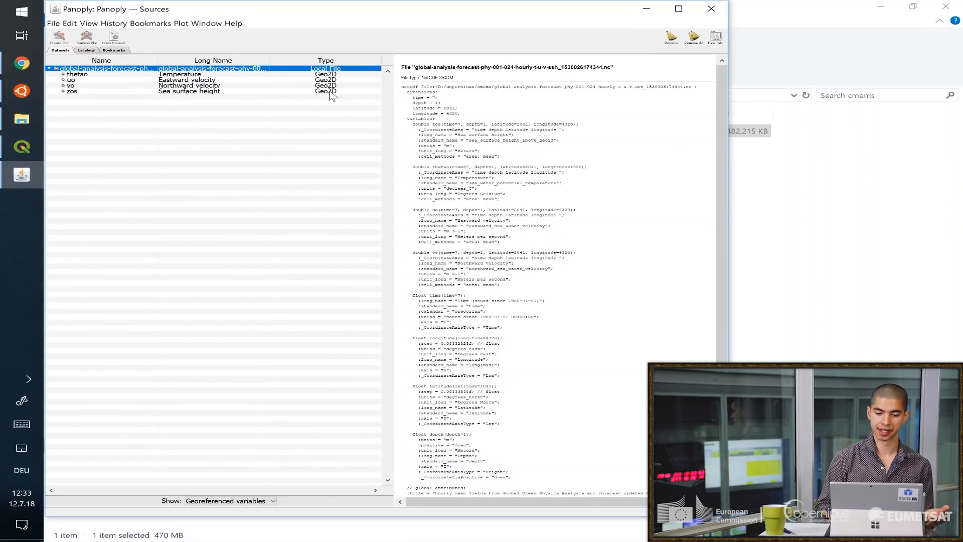
Create a georeferenced Longitude-Latitude plot of the sea surface height variable zos and bring its window forward
left_click(331, 92)
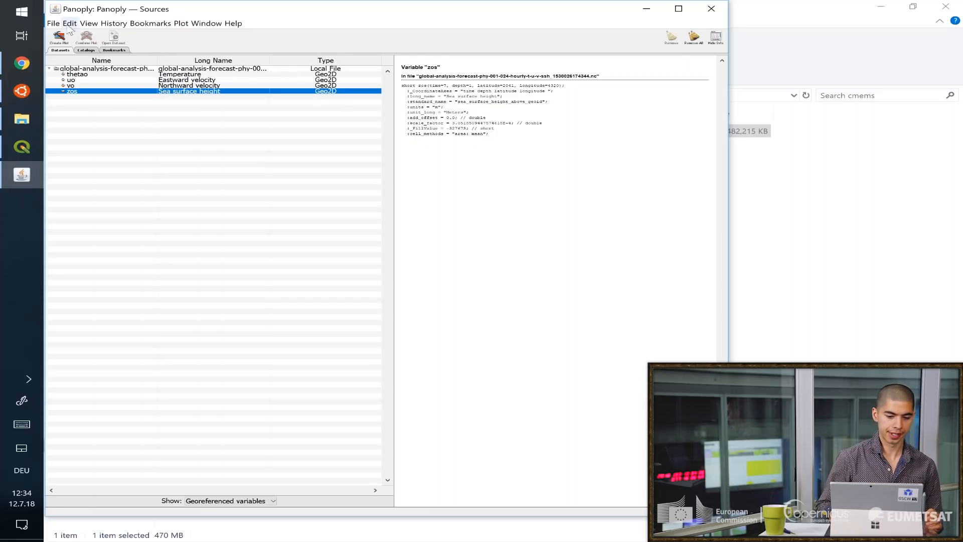
left_click(60, 40)
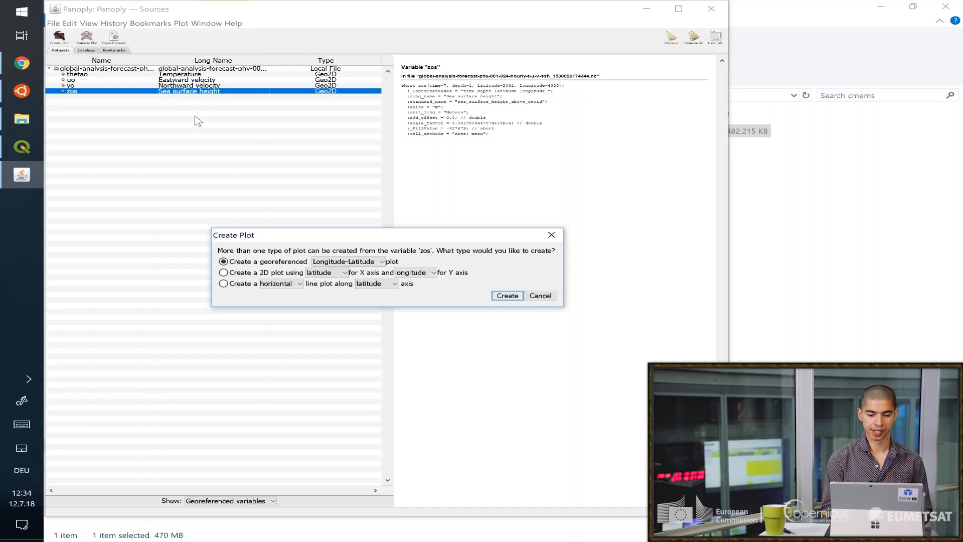
left_click(507, 295)
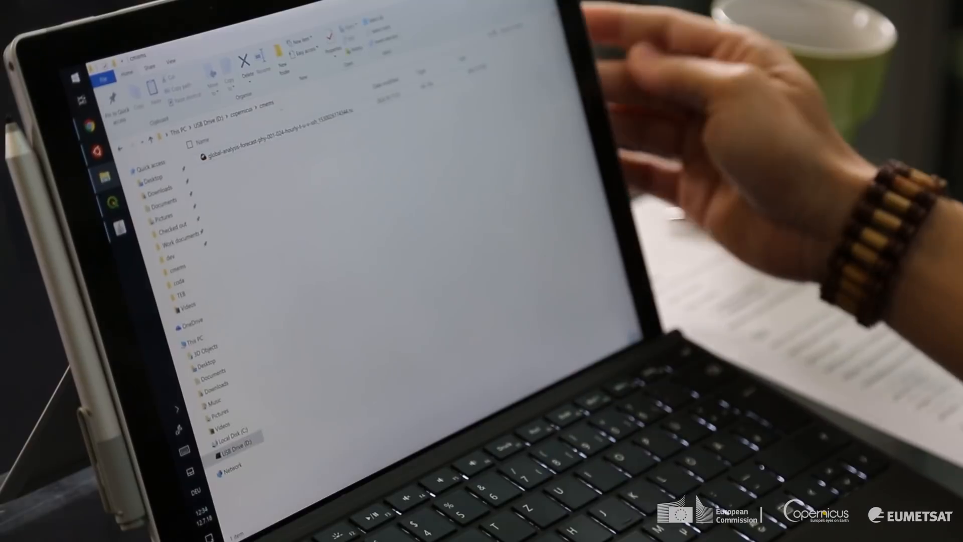
left_click(119, 227)
left_click(179, 251)
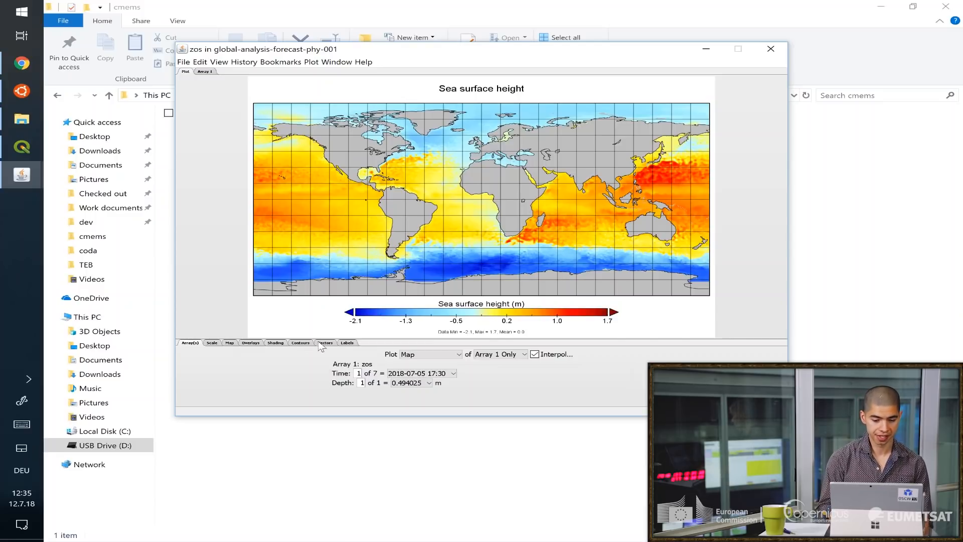
Add the subtitle "CMEMS data" to the sea surface height plot and show its scale settings
left_click(346, 344)
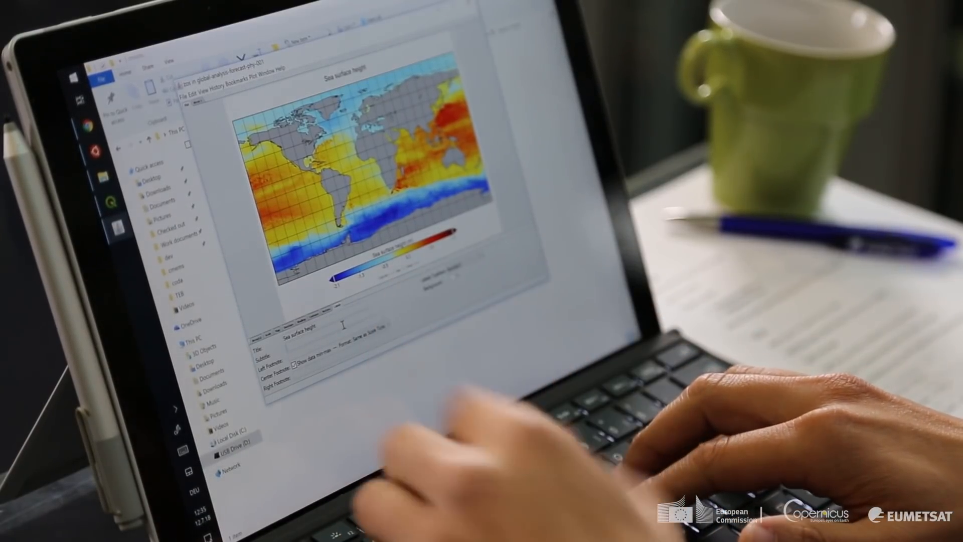
type("CMEMS data")
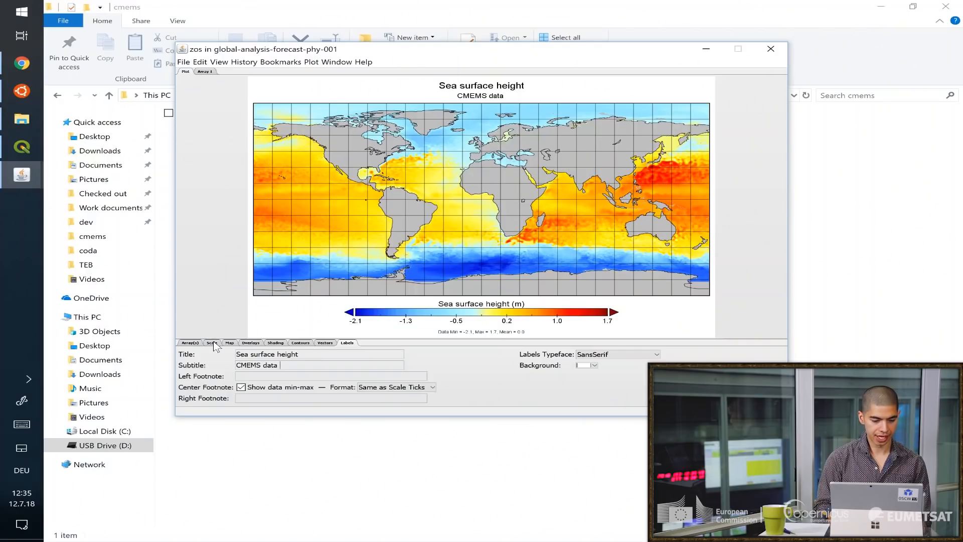
left_click(212, 343)
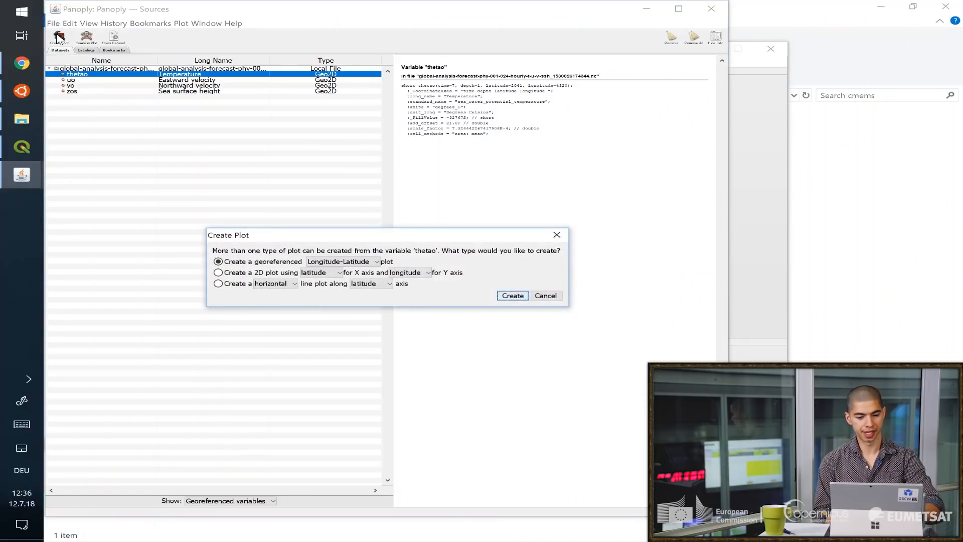
Create a georeferenced Longitude-Latitude plot of the temperature variable thetao
left_click(505, 297)
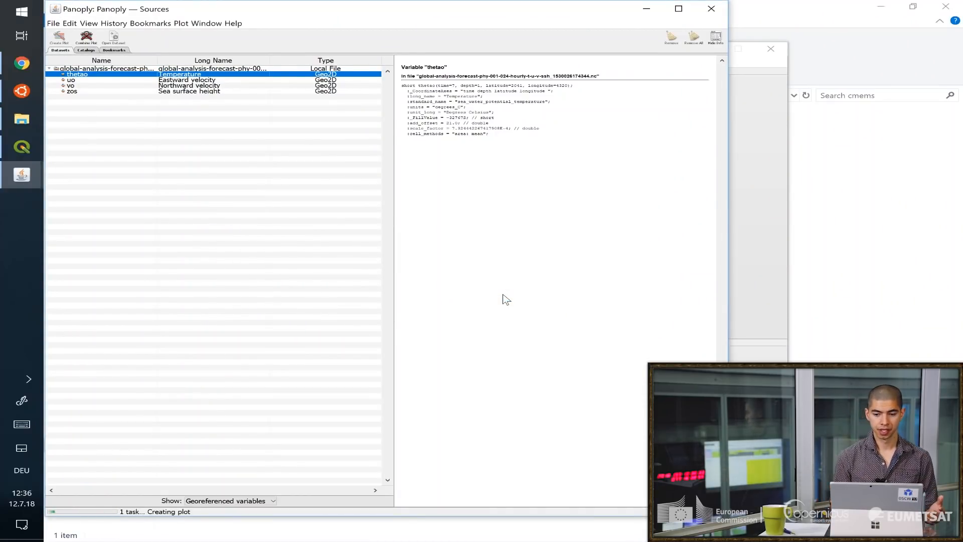
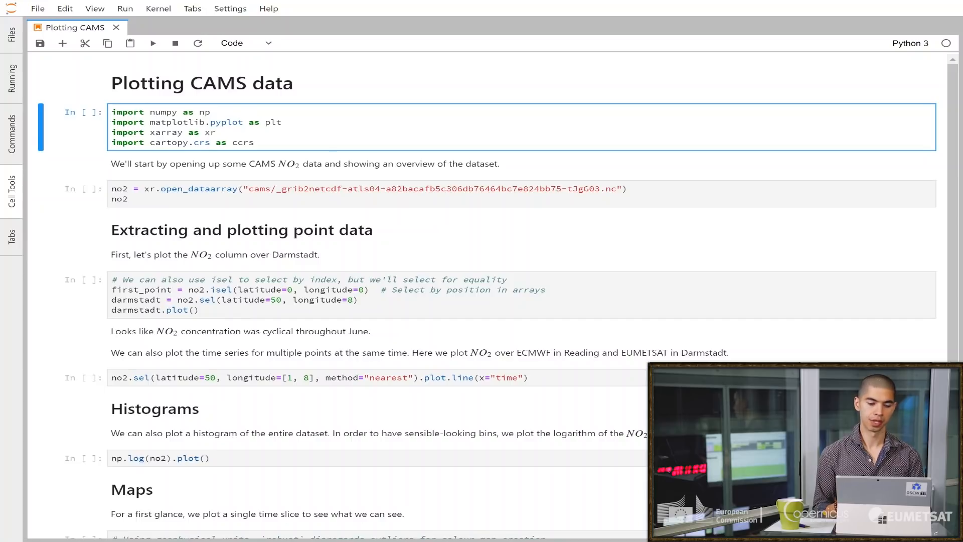
In the Plotting CAMS notebook, run the import cell and the cell that opens the CAMS file as no2
key("ctrl+Return")
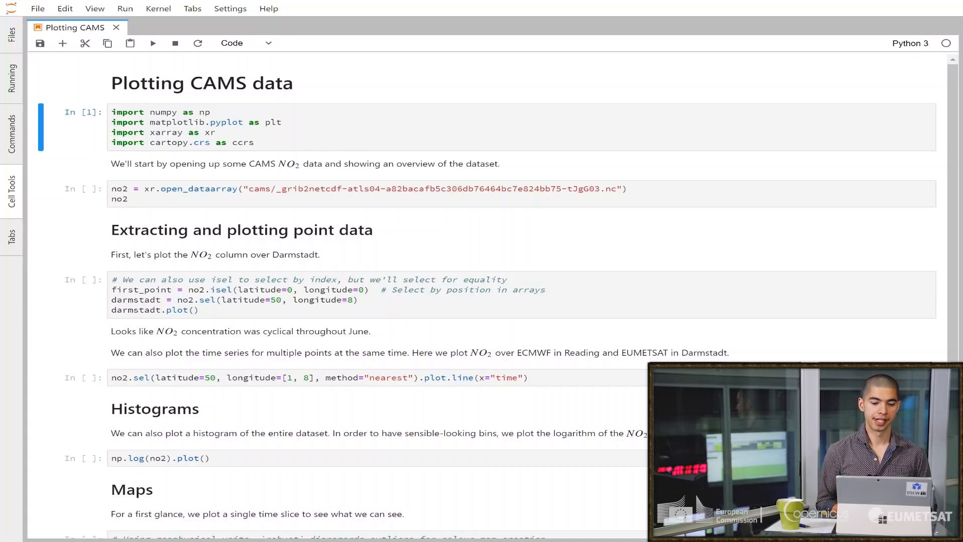
left_click(713, 184)
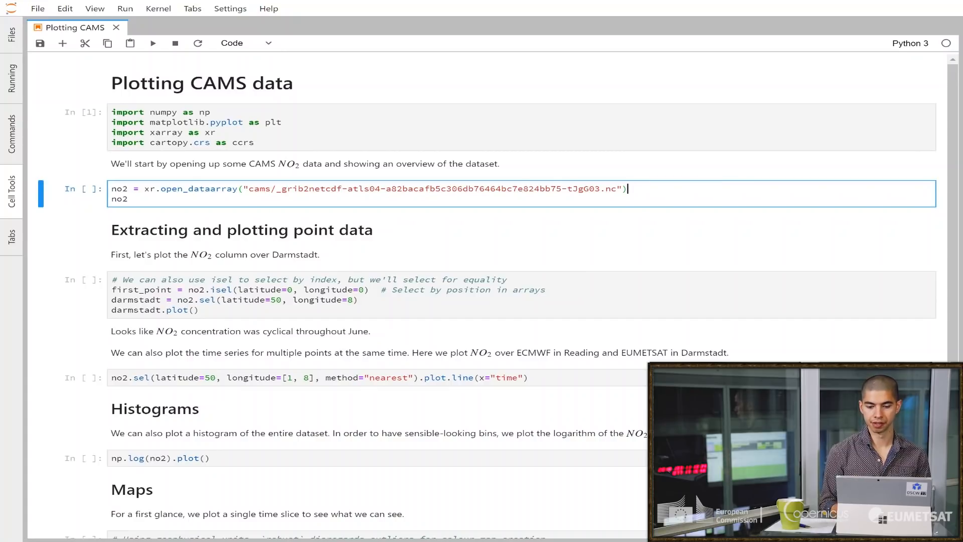
left_click(167, 189)
left_click(243, 189)
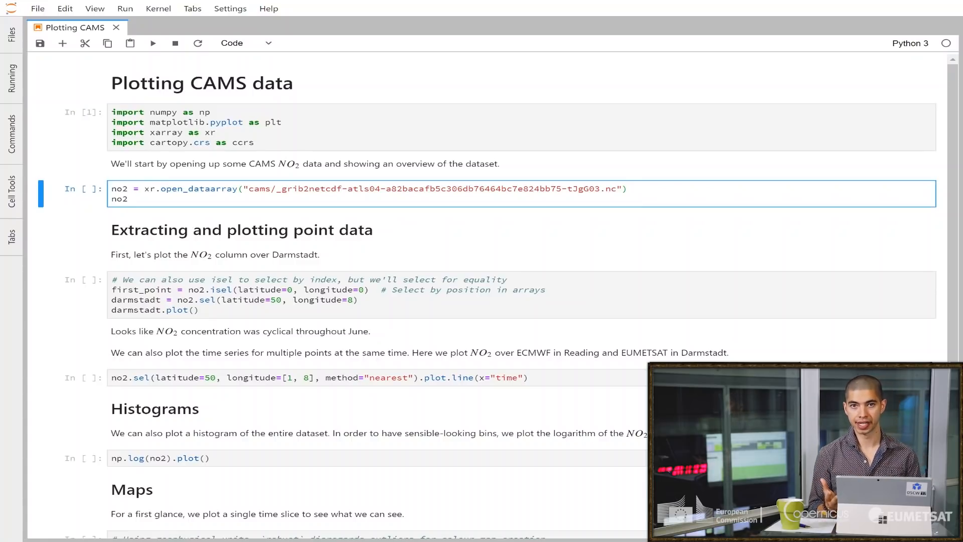
double_click(255, 189)
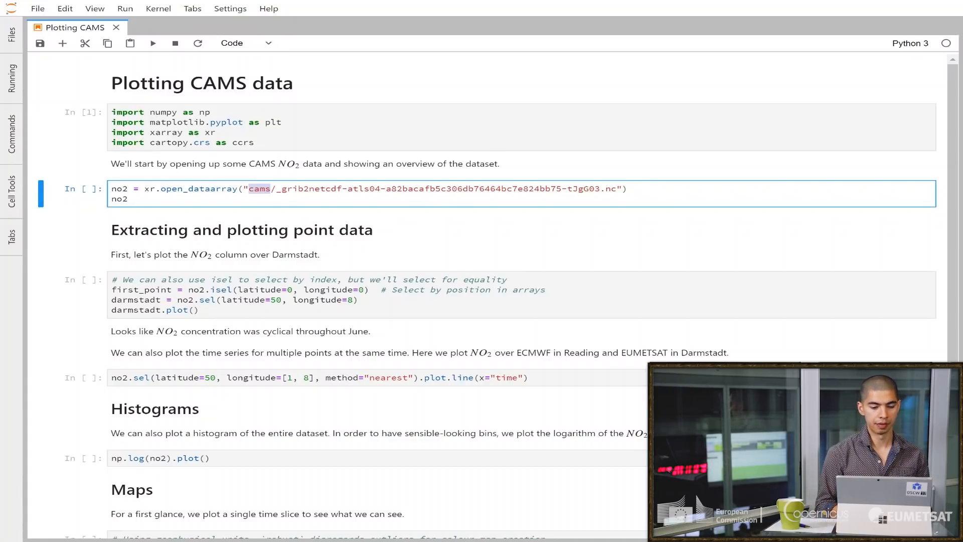
double_click(119, 189)
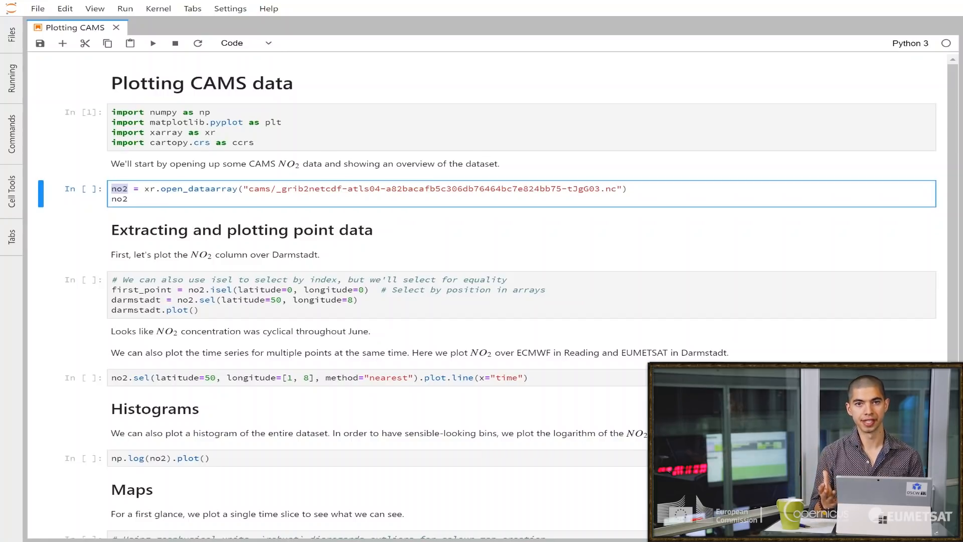
key("Right")
key("ctrl+Return")
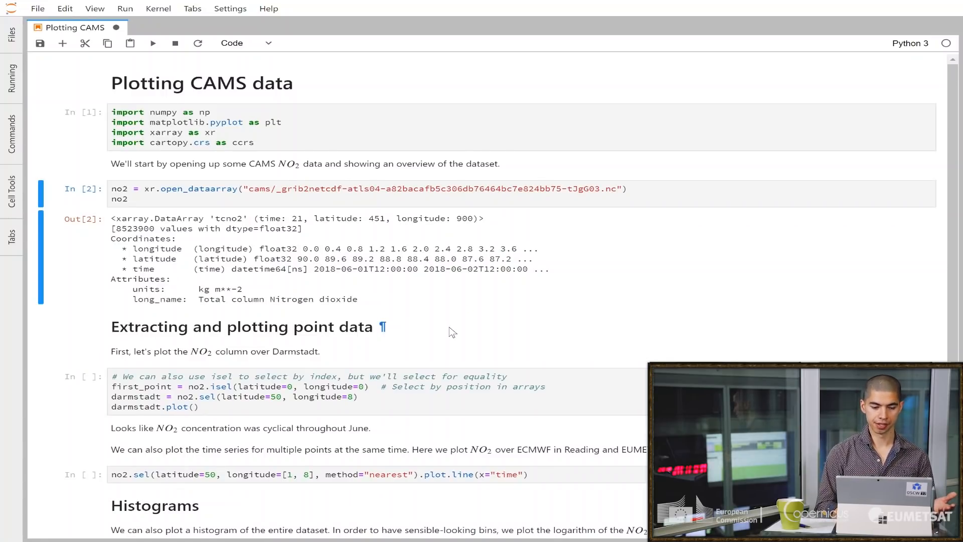
Examine the isel position-based selection in the Darmstadt cell and save the notebook
scroll(451, 331, "down", 2)
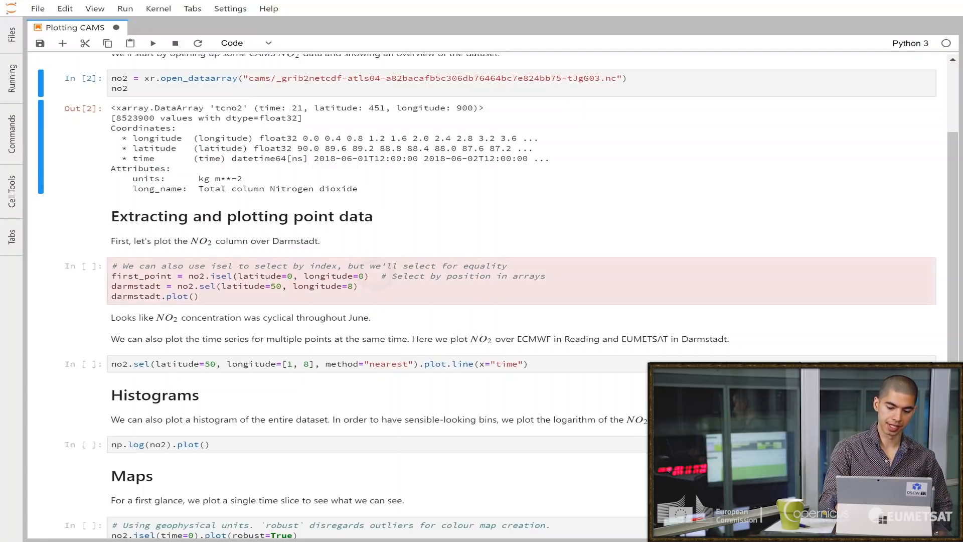
left_click(375, 276)
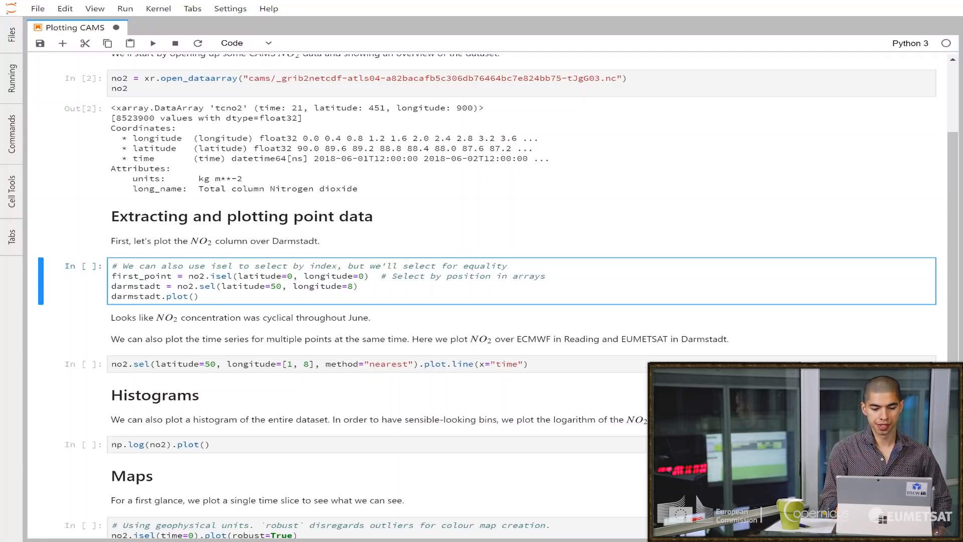
double_click(196, 275)
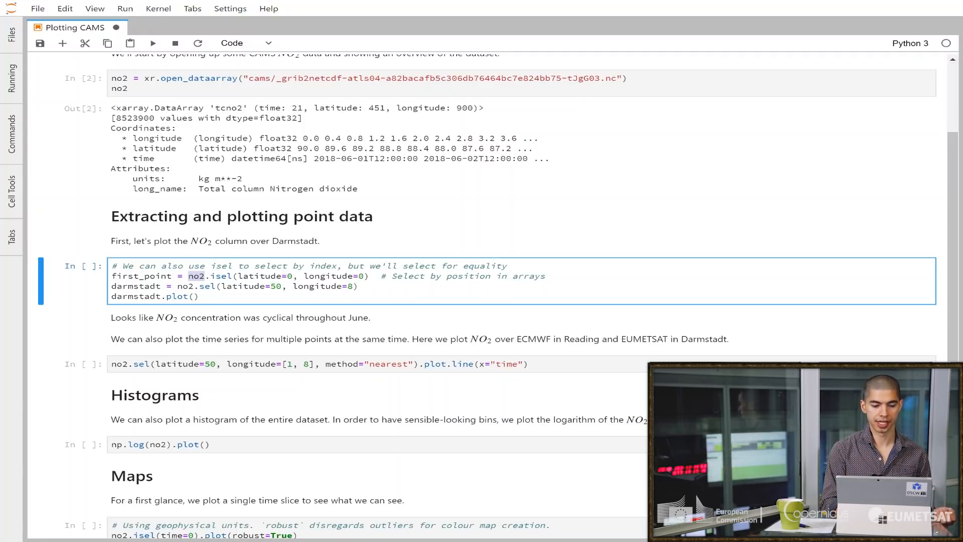
left_click(215, 276)
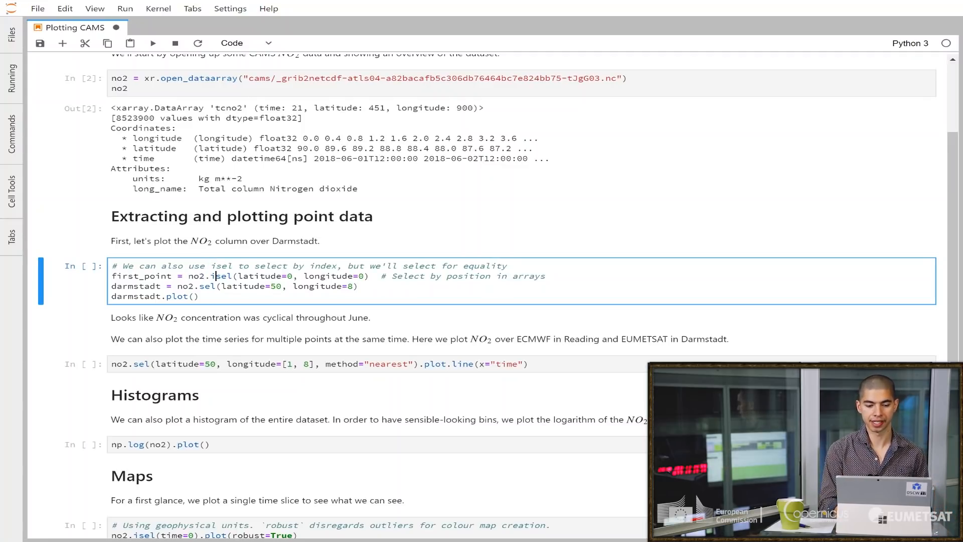
key("ctrl+s")
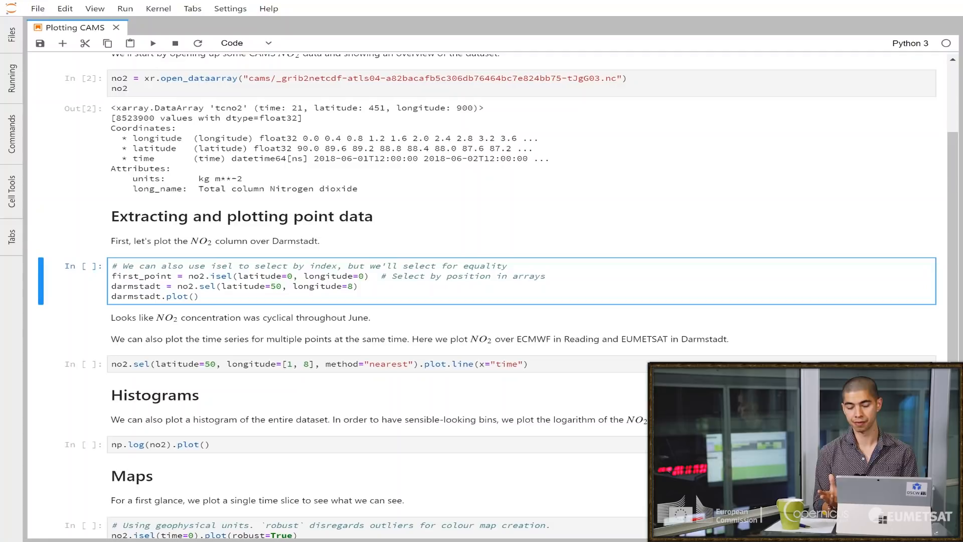
left_click_drag(238, 276, 364, 275)
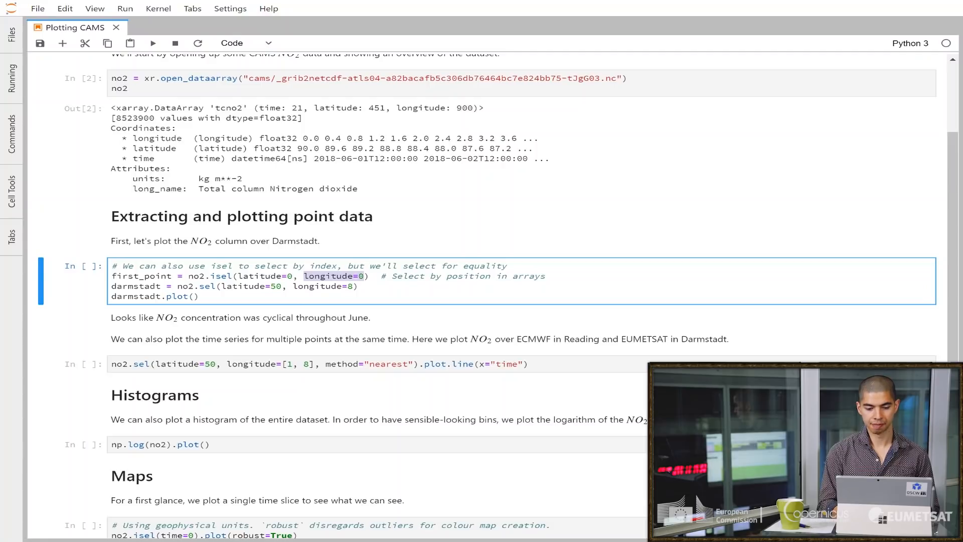
left_click(370, 276)
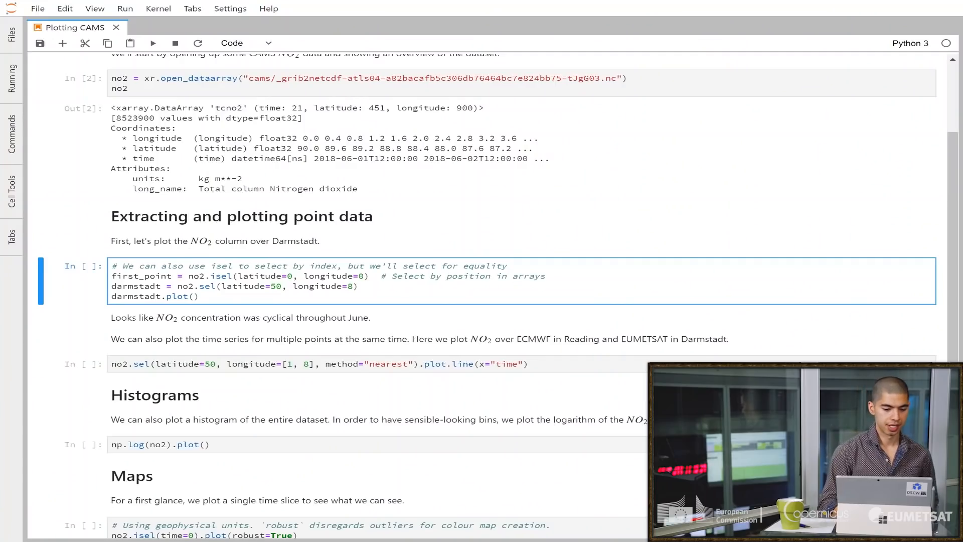
Highlight the latitude=50 and longitude=8 arguments in turn in the Darmstadt sel call
left_click(205, 286)
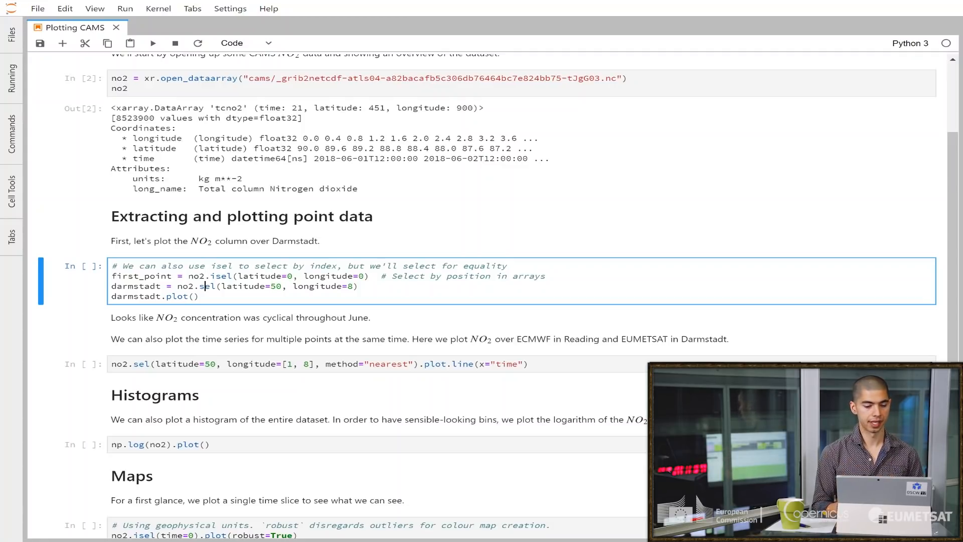
key("shift+Right")
key("shift+Right")
key("shift+Right")
key("shift+Right")
key("shift+Right")
key("shift+Right")
key("shift+Right")
key("shift+Right")
key("shift+Right")
key("shift+Right")
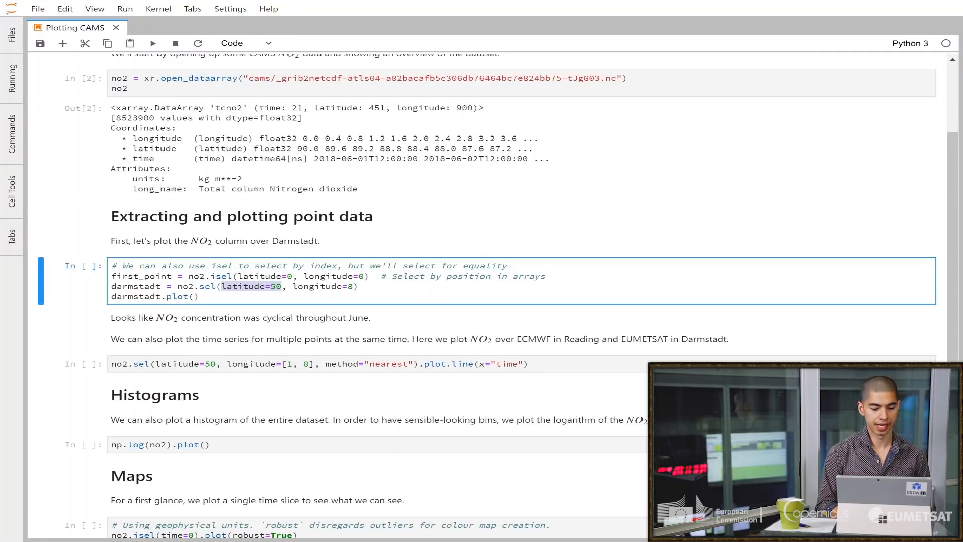
key("Right")
key("Right")
key("Right")
key("shift+Right")
key("shift+Right")
key("shift+Right")
key("shift+Right")
key("shift+Right")
key("shift+Right")
key("shift+Right")
key("shift+Right")
key("shift+Right")
key("shift+Right")
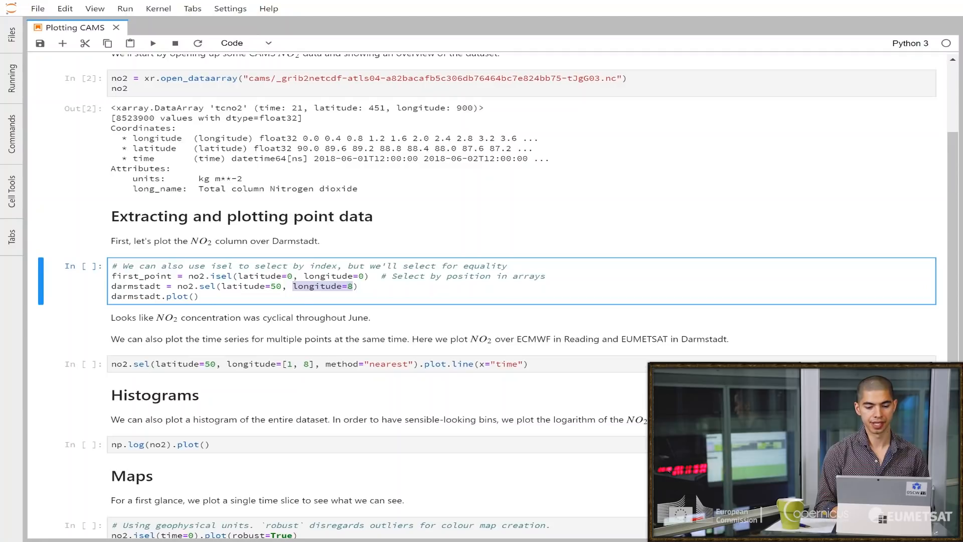
key("Right")
key("Right")
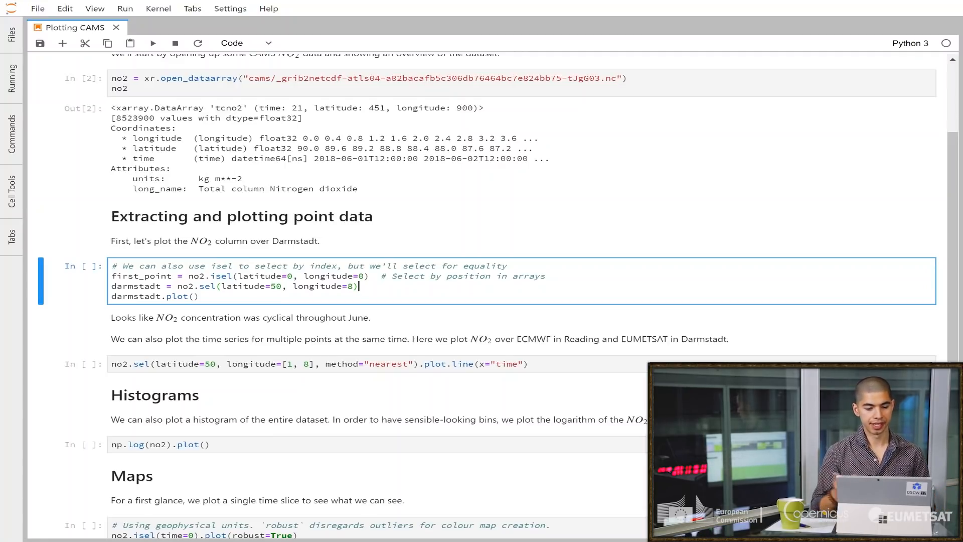
Run the cell that plots the NO2 column over Darmstadt
left_click(199, 296)
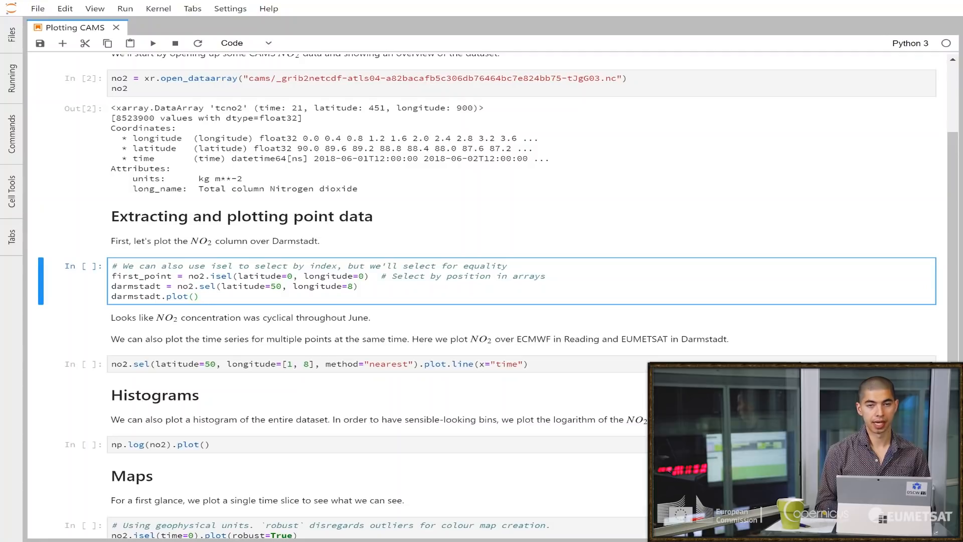
key("ctrl+Return")
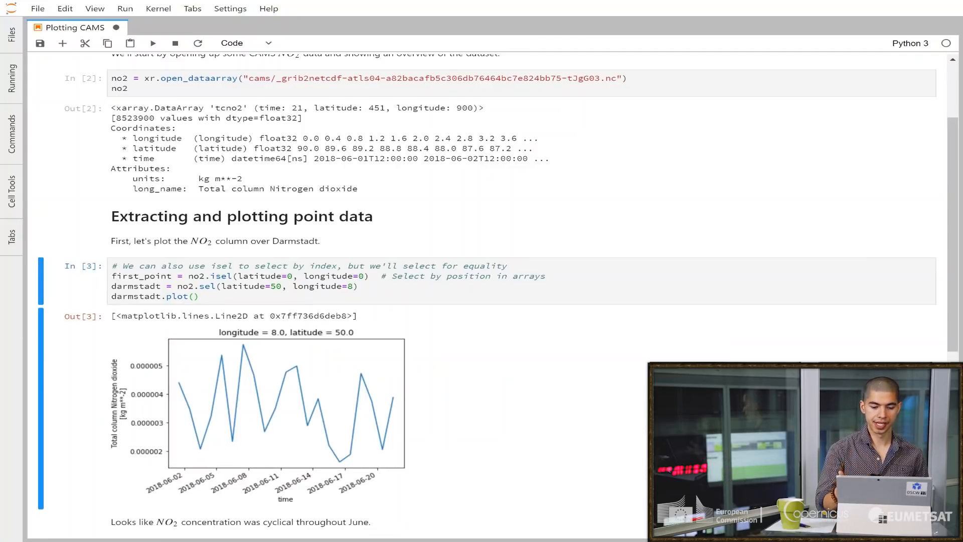
Highlight the longitude=[1, 8] list and the method="nearest" argument in the cell that selects multiple points
scroll(481, 295, "down", 4)
scroll(481, 296, "down", 1)
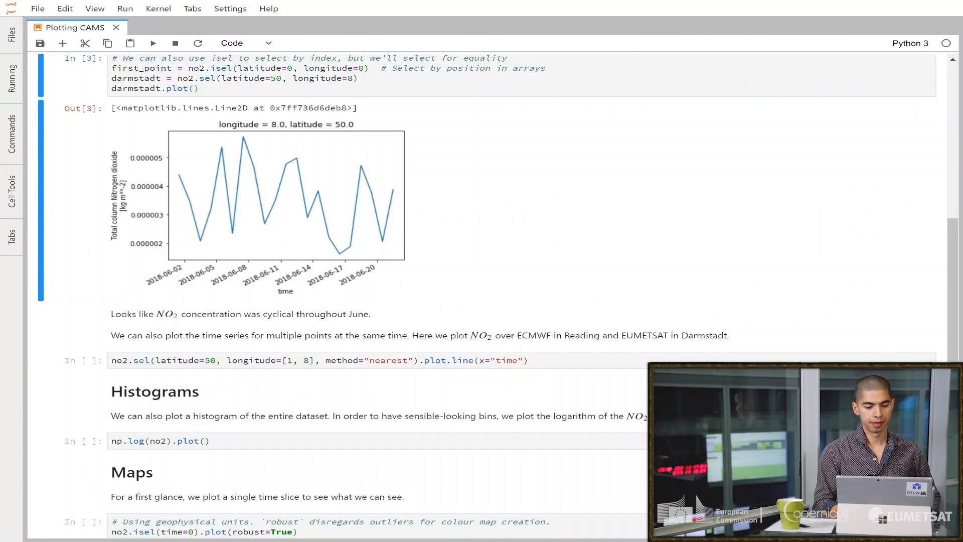
left_click(123, 360)
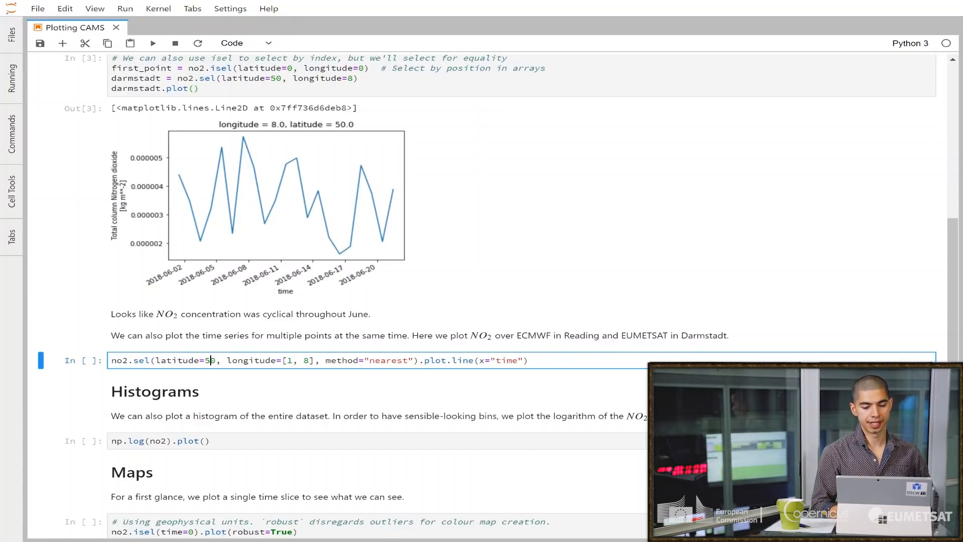
key("shift+Right")
key("shift+Right")
key("shift+Right")
key("shift+Right")
key("shift+Right")
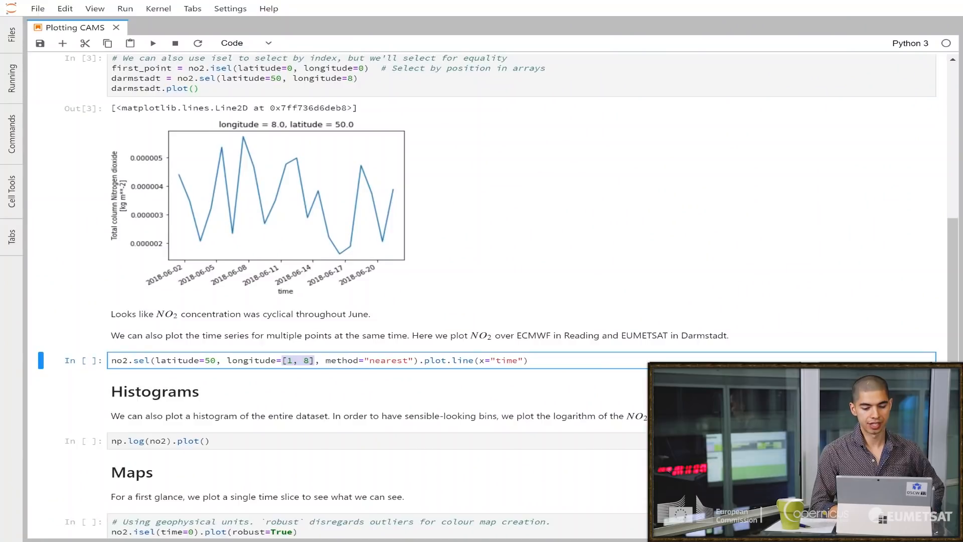
left_click_drag(321, 360, 413, 360)
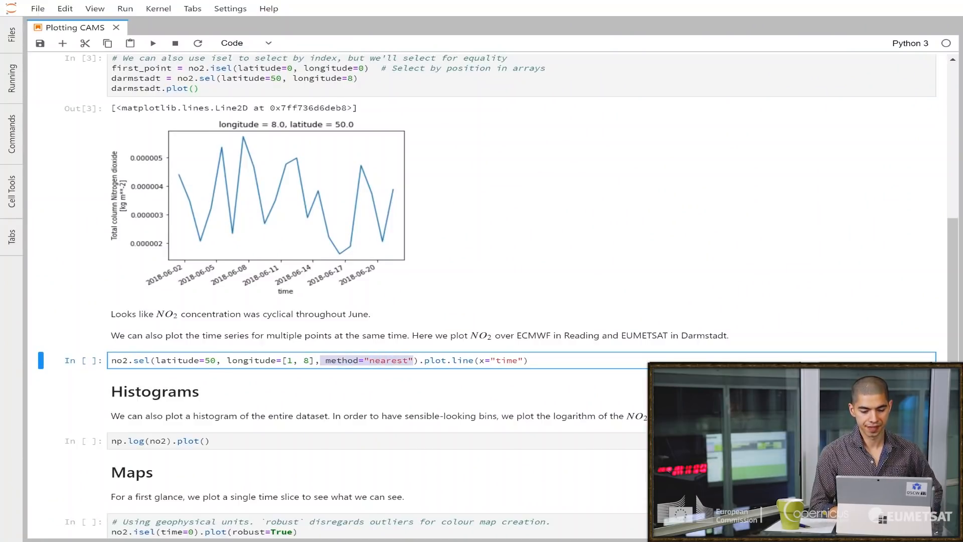
Review the selection and its plot.line(x="time") call, and run the cell to plot the NO2 time series for both points
left_click(414, 360)
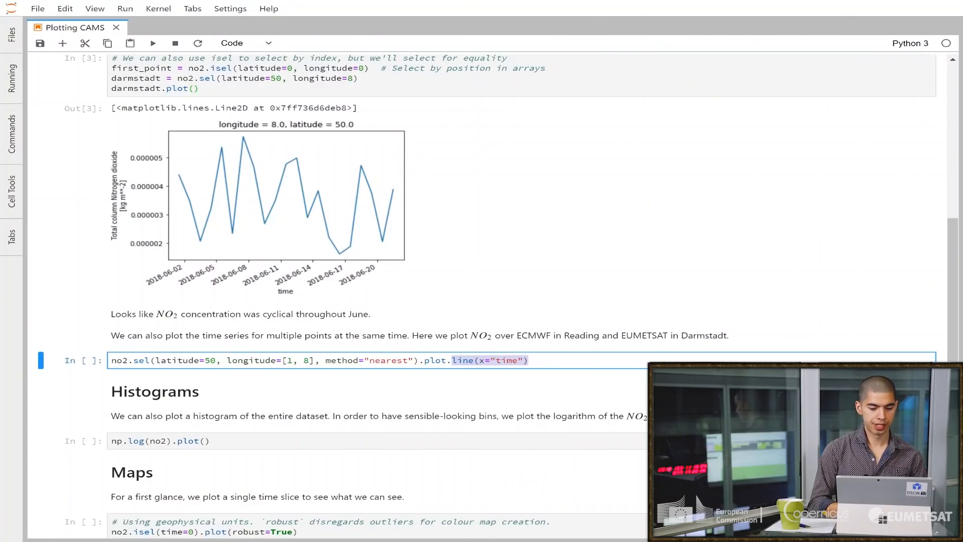
left_click_drag(418, 360, 66, 354)
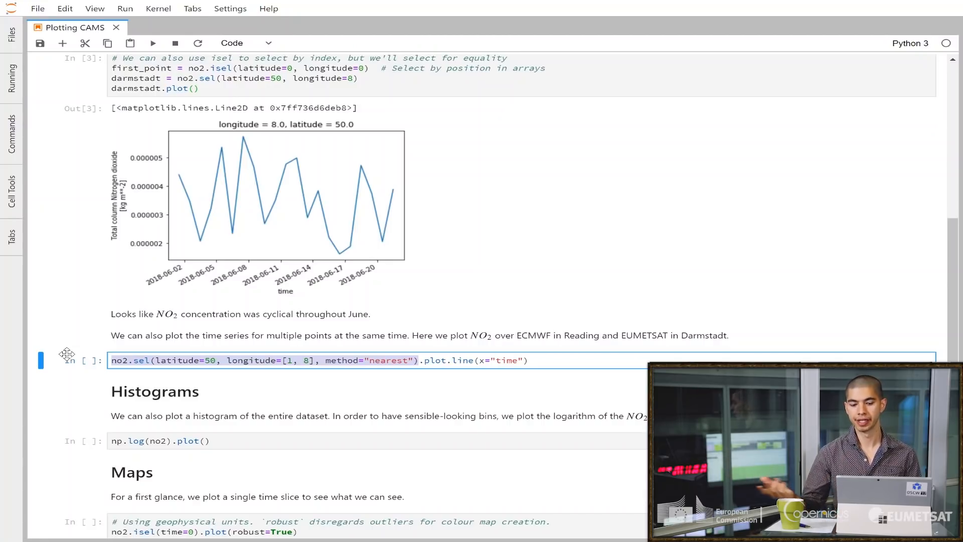
double_click(430, 360)
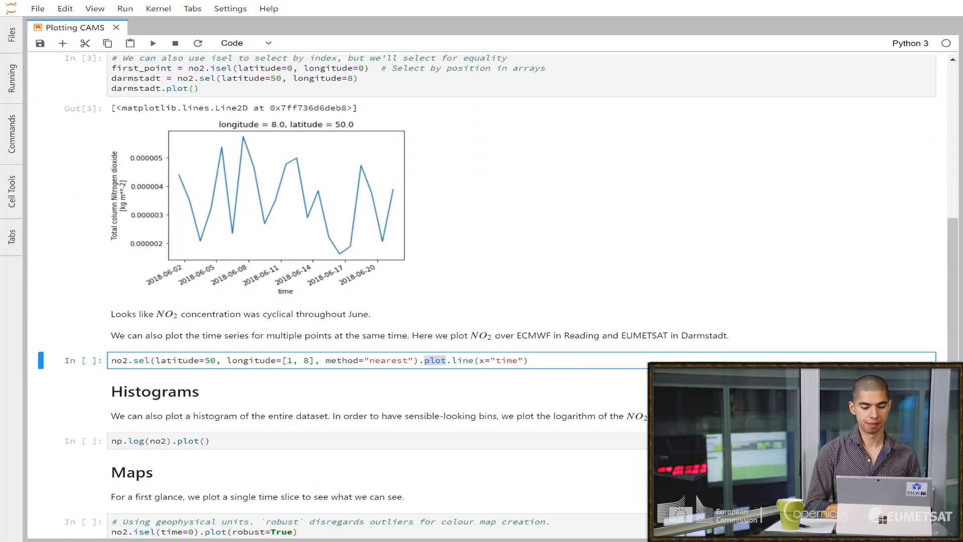
double_click(462, 360)
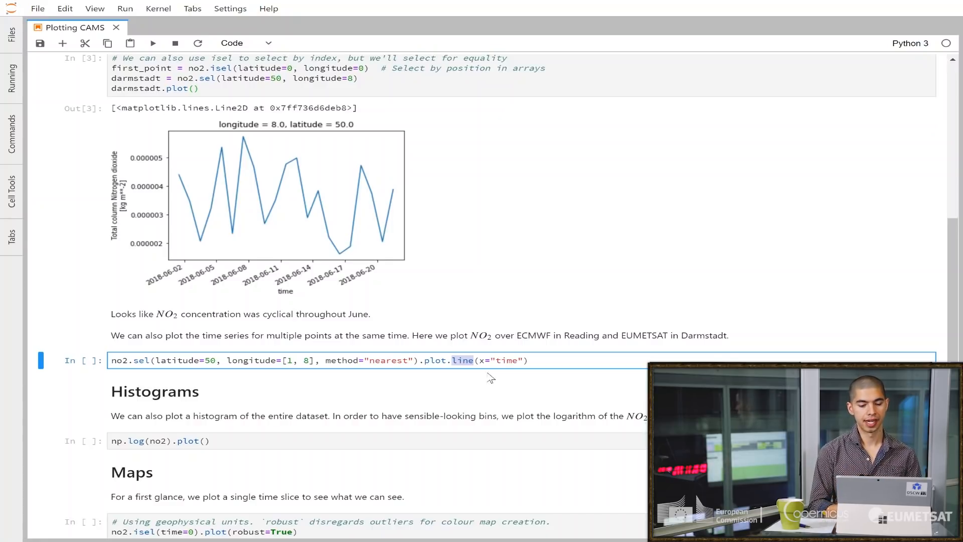
double_click(506, 360)
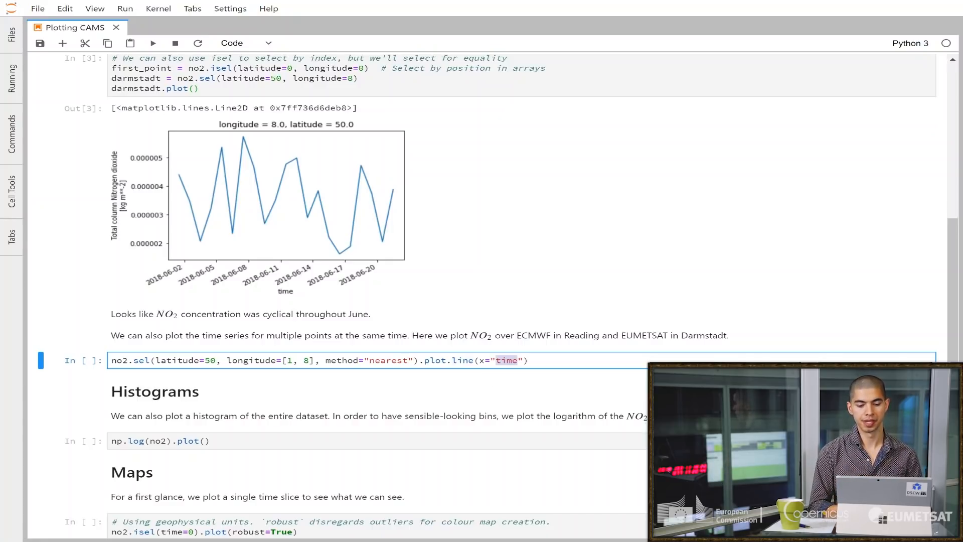
left_click(529, 360)
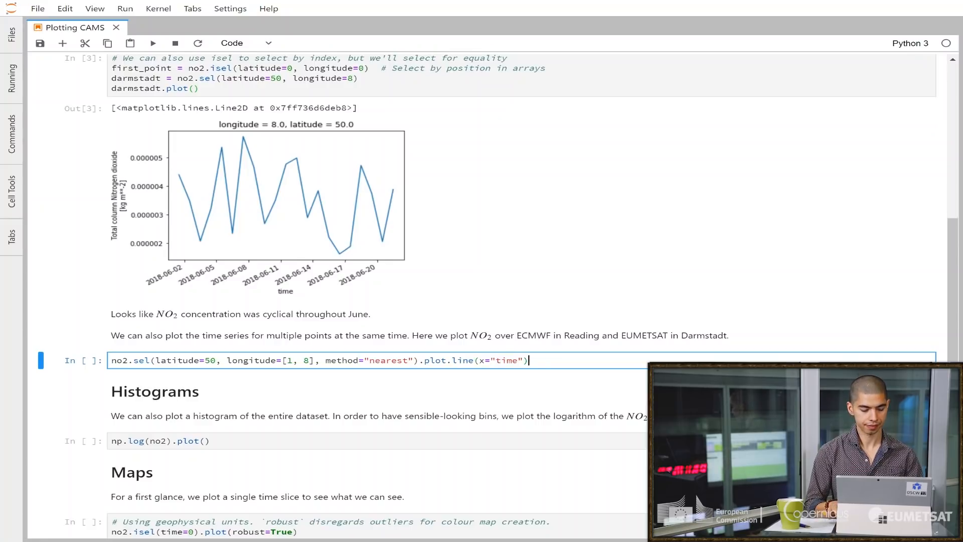
key("ctrl+Return")
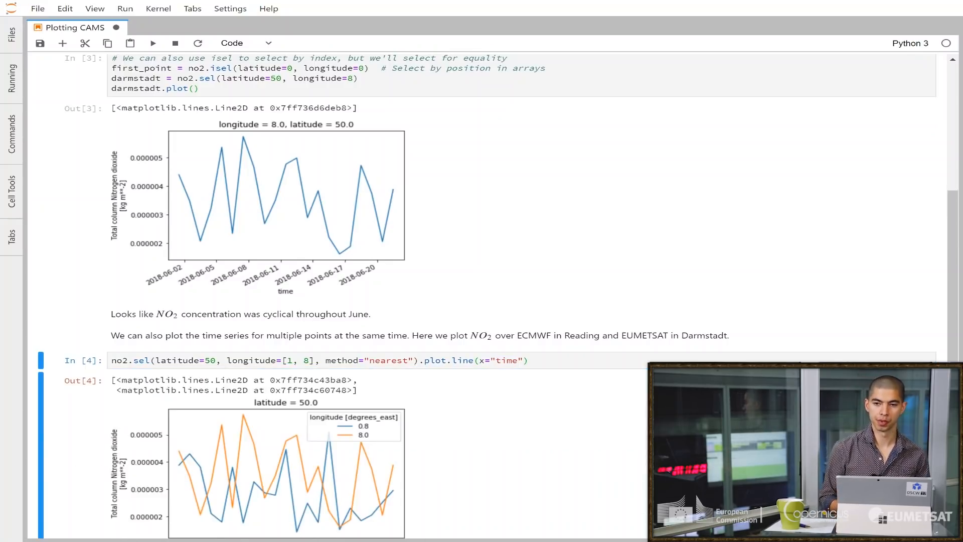
Run the np.log(no2).plot() cell under Histograms to plot a histogram of the logarithm of NO2
scroll(481, 296, "down", 4)
scroll(481, 296, "down", 1)
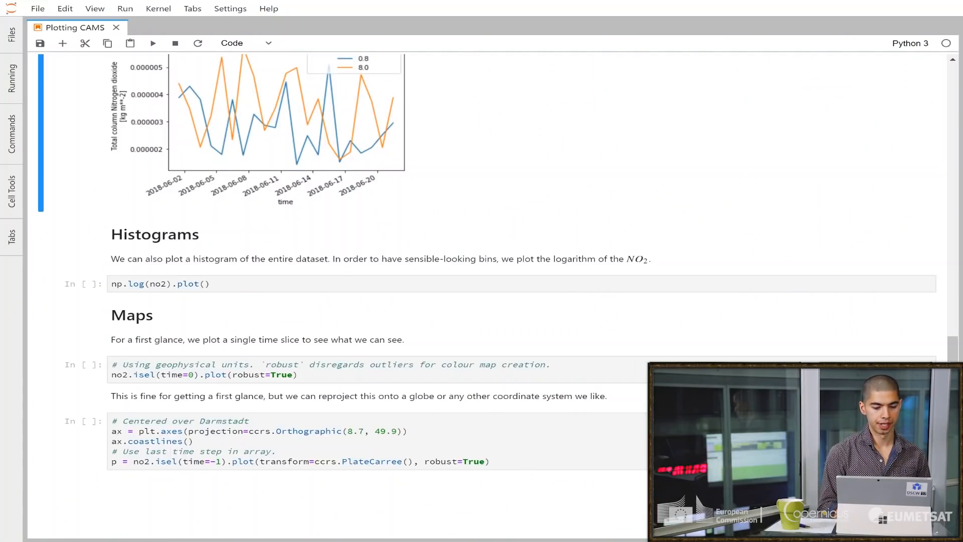
left_click(115, 284)
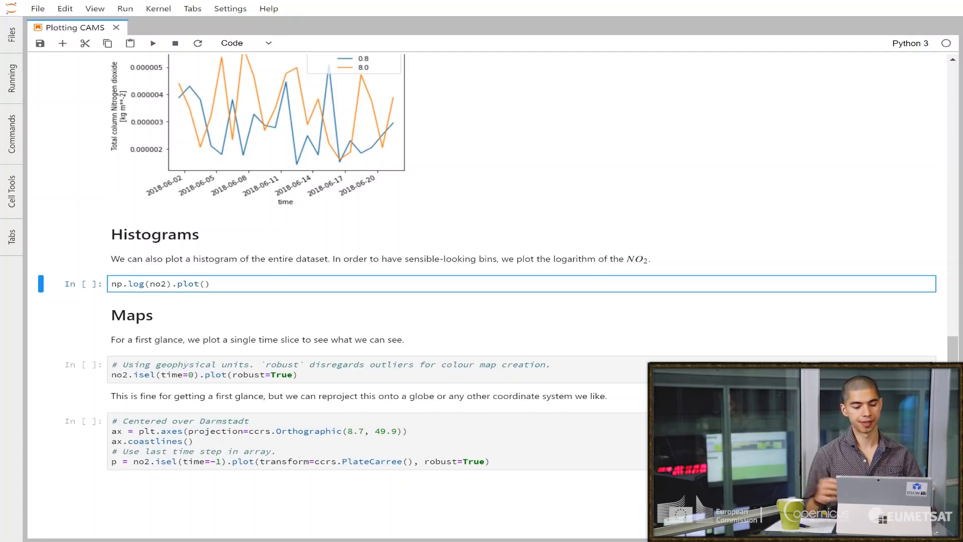
double_click(158, 283)
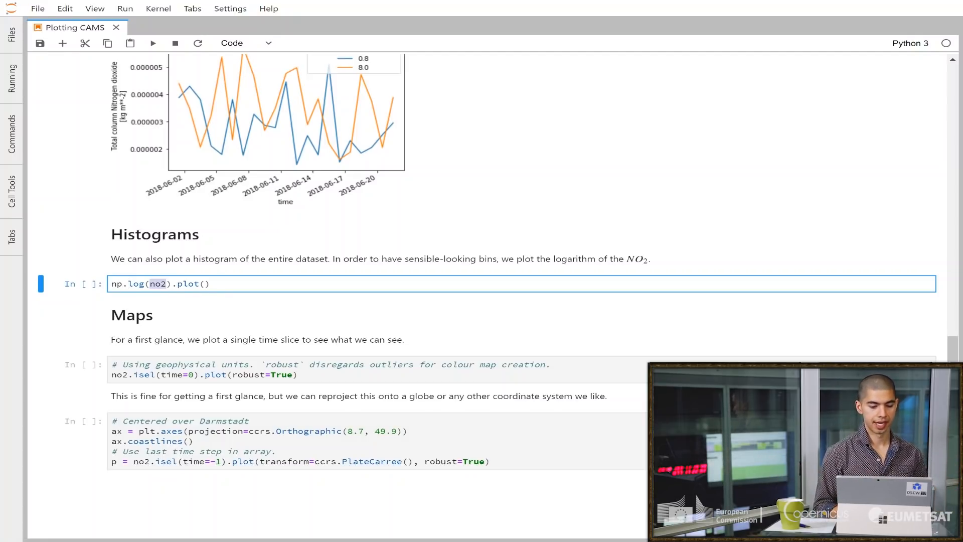
left_click(209, 283)
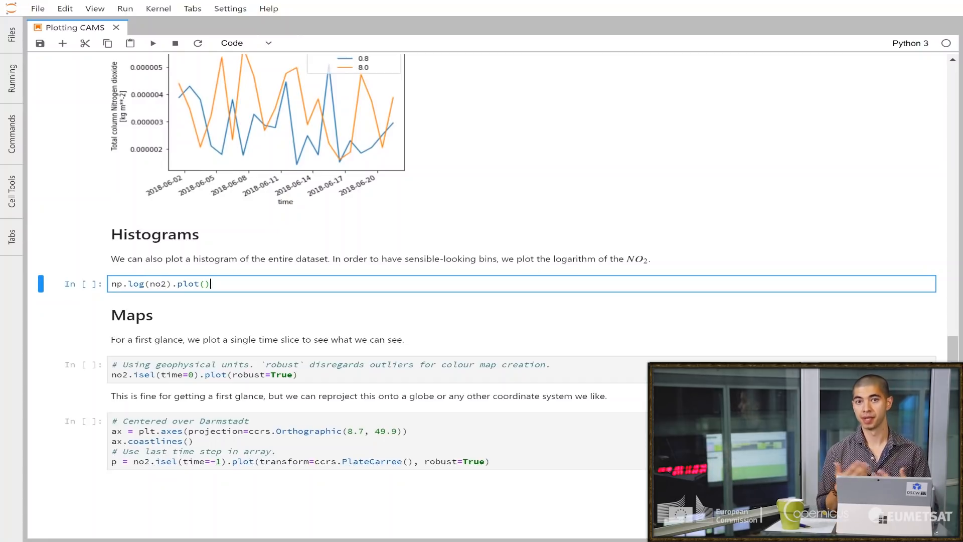
key("ctrl+Return")
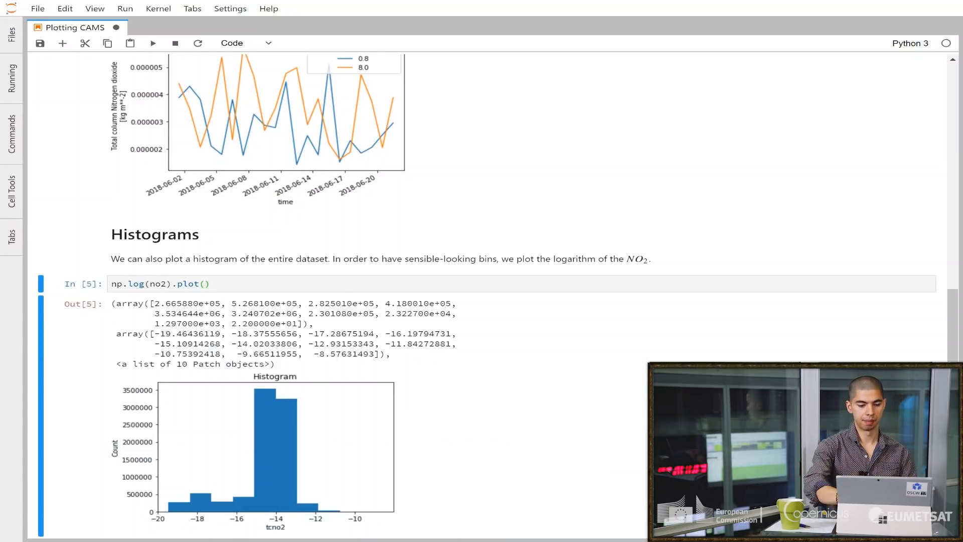
Highlight the time=0 argument of the isel call in the first Maps cell
scroll(481, 296, "down", 4)
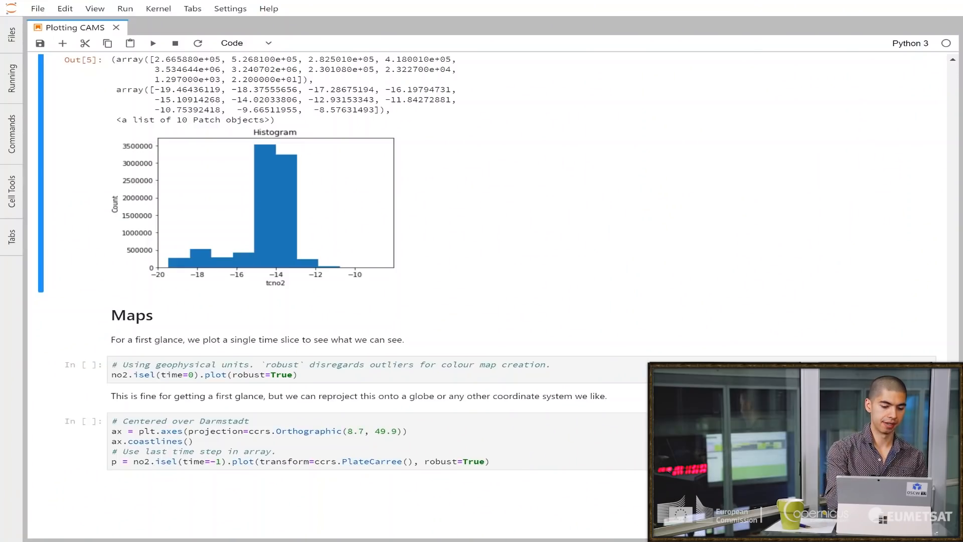
left_click(128, 375)
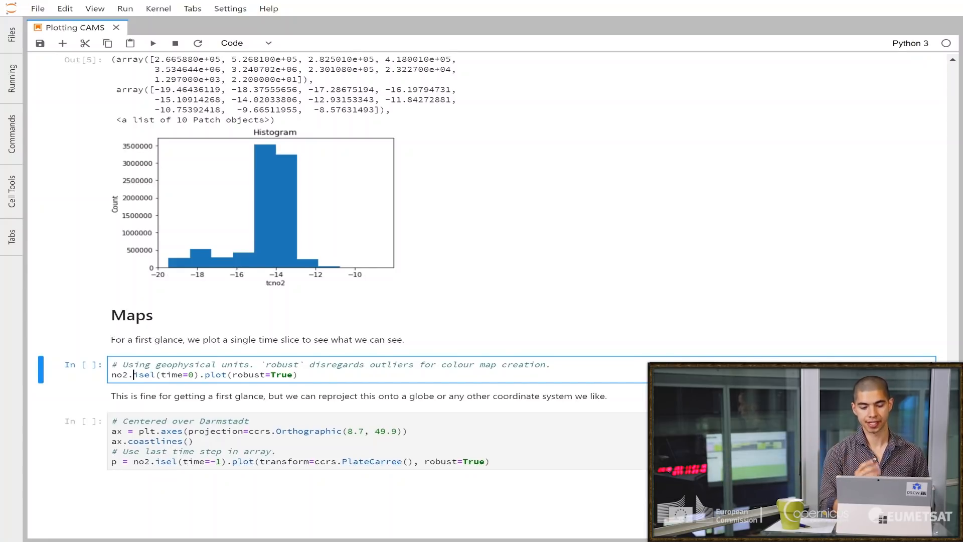
key("Right")
key("Right")
key("Right")
key("Right")
key("Right")
key("shift+Right")
key("shift+Right")
key("shift+Right")
key("shift+Right")
key("shift+Right")
key("shift+Right")
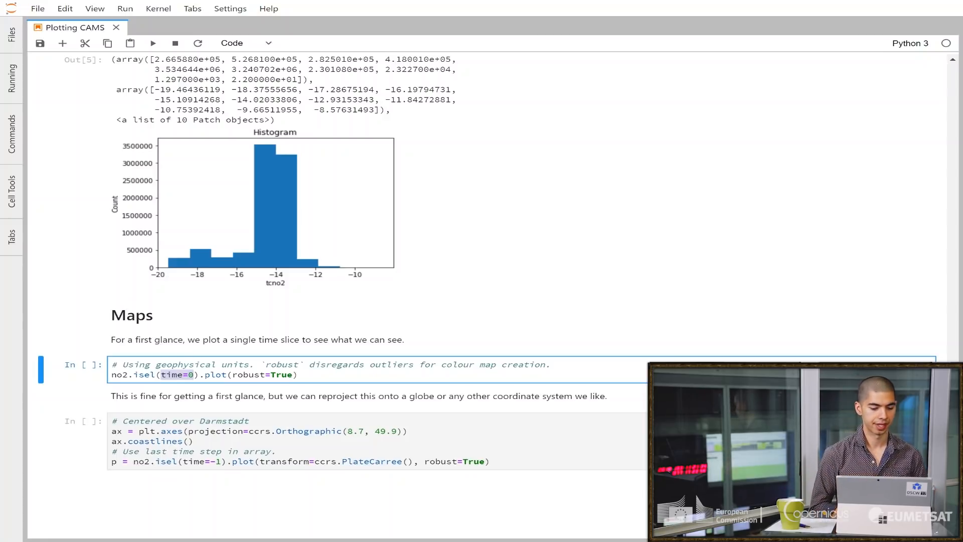
Highlight plot and its robust=True argument, and run the first Maps cell to map the NO2 time slice
key("Right")
key("ctrl+shift+Right")
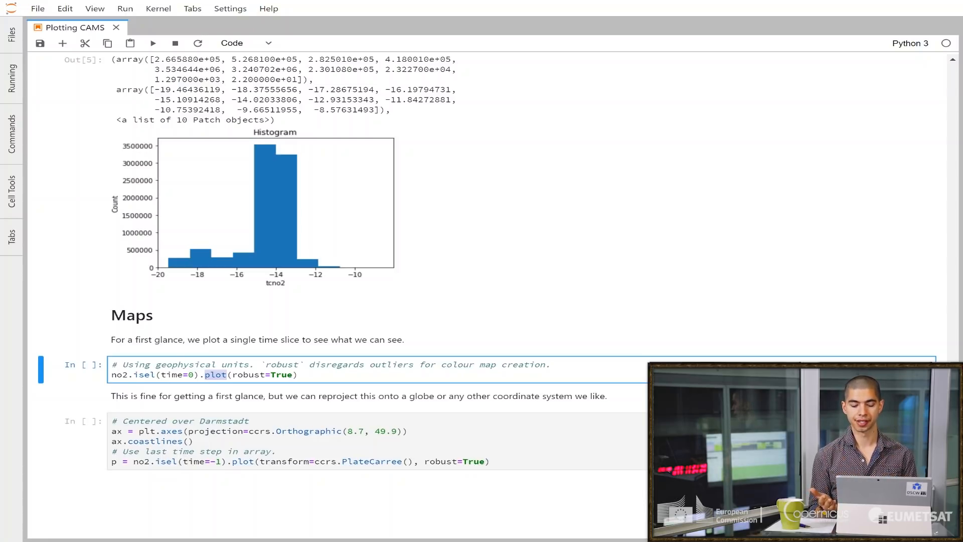
key("Right")
key("ctrl+shift+Right")
key("ctrl+shift+Right")
key("ctrl+shift+Right")
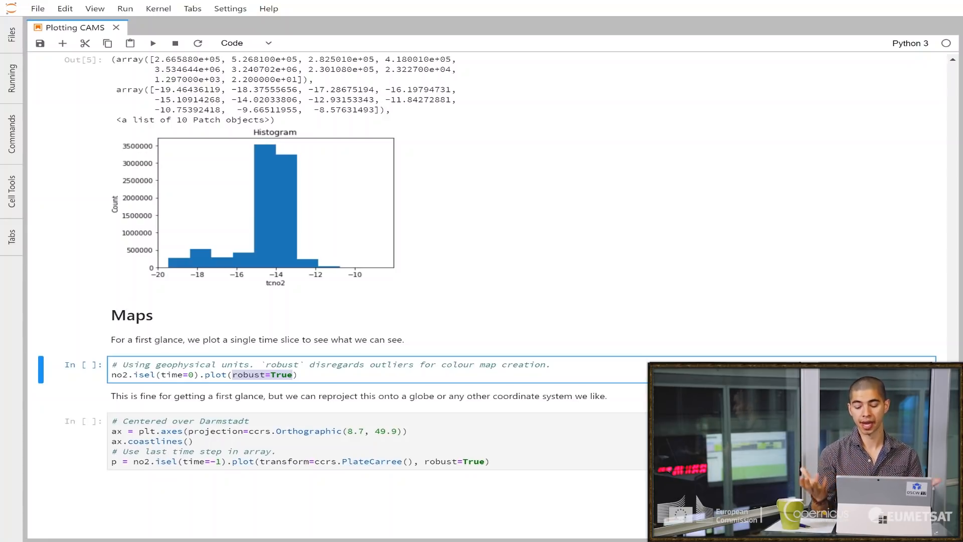
key("ctrl+Return")
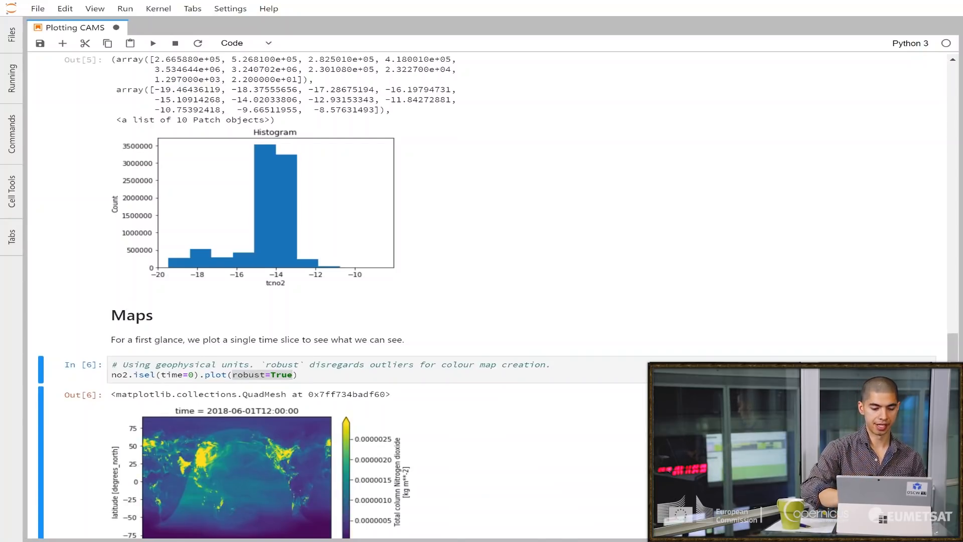
In the cell centred over Darmstadt, highlight plt.axes and its projection=ccrs.Orthographic(8.7, 49.9) argument
scroll(481, 281, "down", 4)
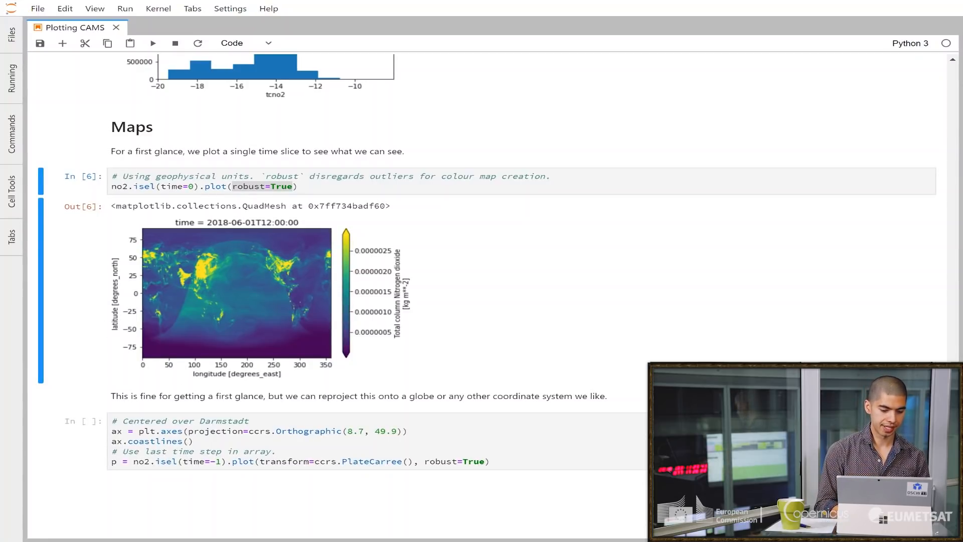
left_click(140, 431)
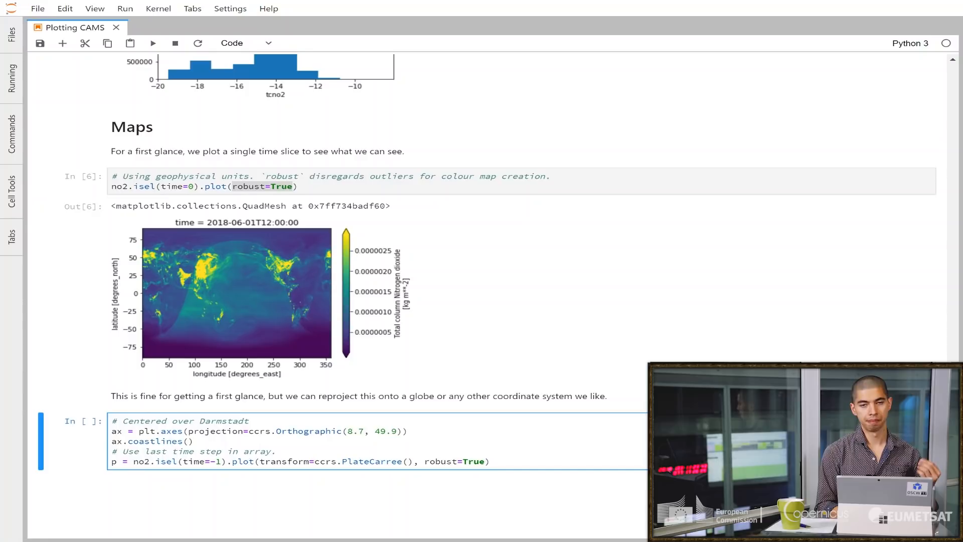
double_click(171, 431)
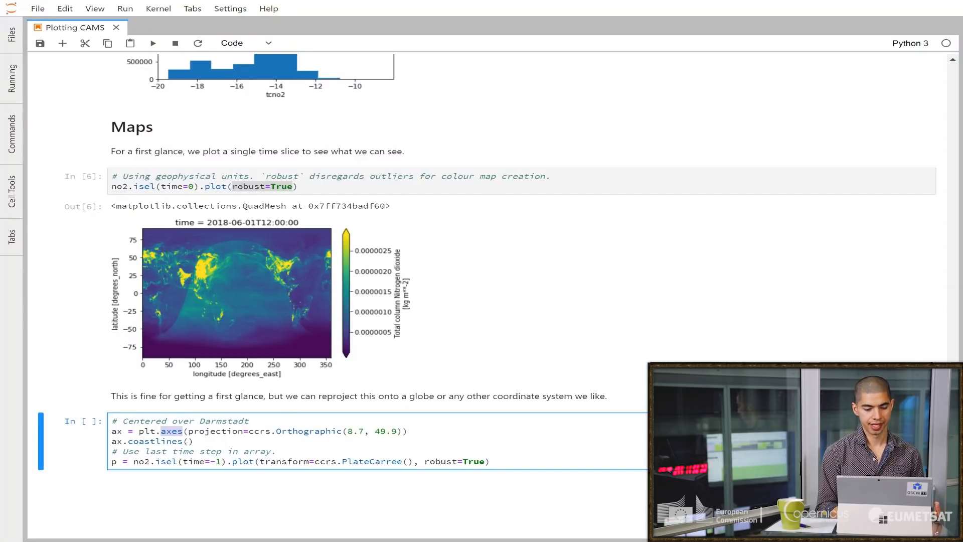
key("shift+Right")
key("shift+Right")
key("shift+Right")
key("shift+Right")
key("shift+Right")
key("shift+Right")
key("shift+Right")
key("shift+Right")
key("shift+Right")
key("shift+Right")
key("shift+Right")
key("shift+Right")
key("shift+Right")
key("shift+Right")
key("shift+Right")
key("shift+Right")
key("shift+Right")
key("shift+Right")
key("shift+Right")
key("shift+Right")
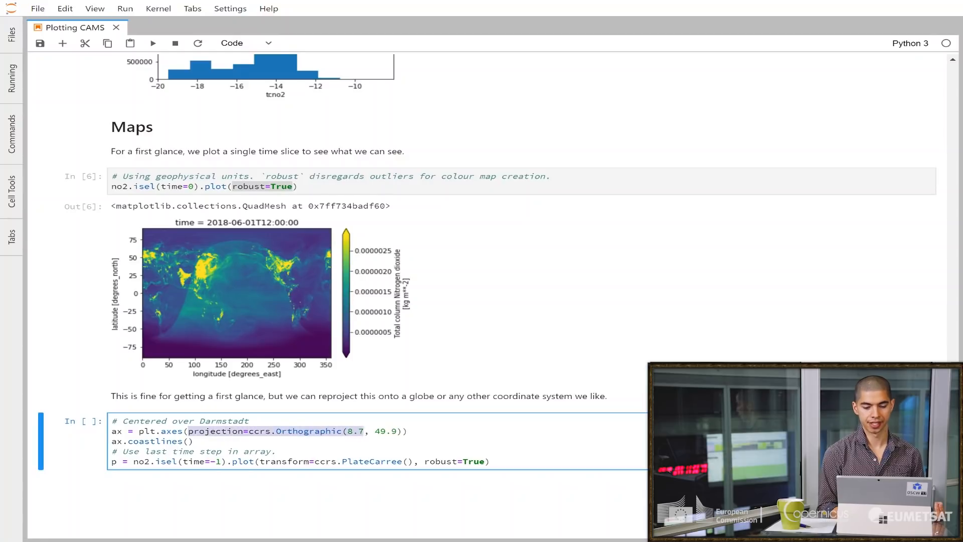
key("shift+Right")
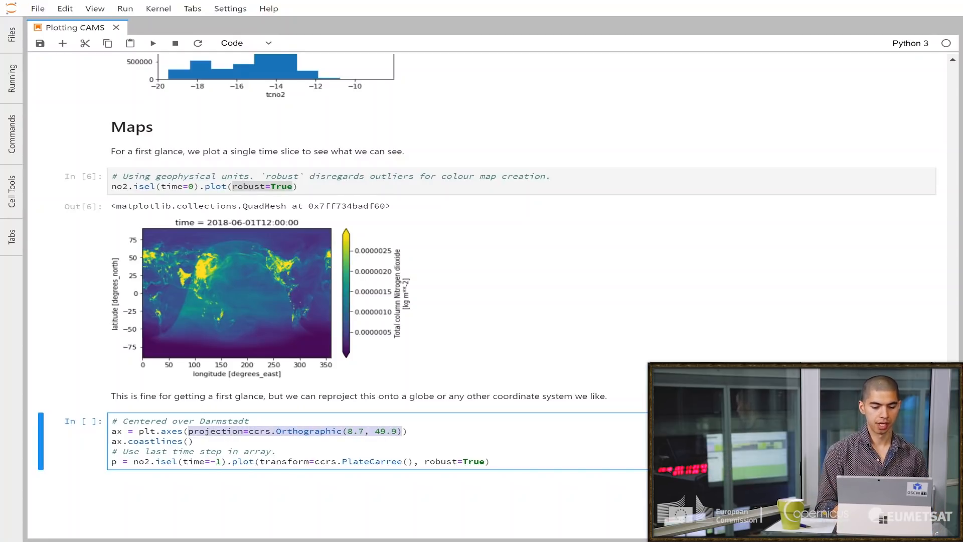
Highlight in turn ccrs, Orthographic, the 8.7, 49.9 centre coordinates and the ax variable on the axes line
double_click(259, 431)
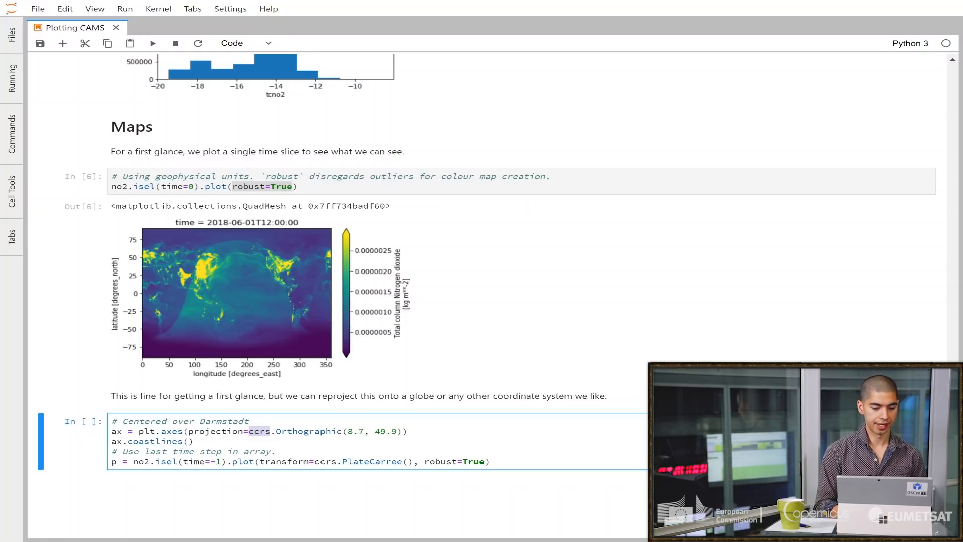
left_click_drag(276, 431, 342, 432)
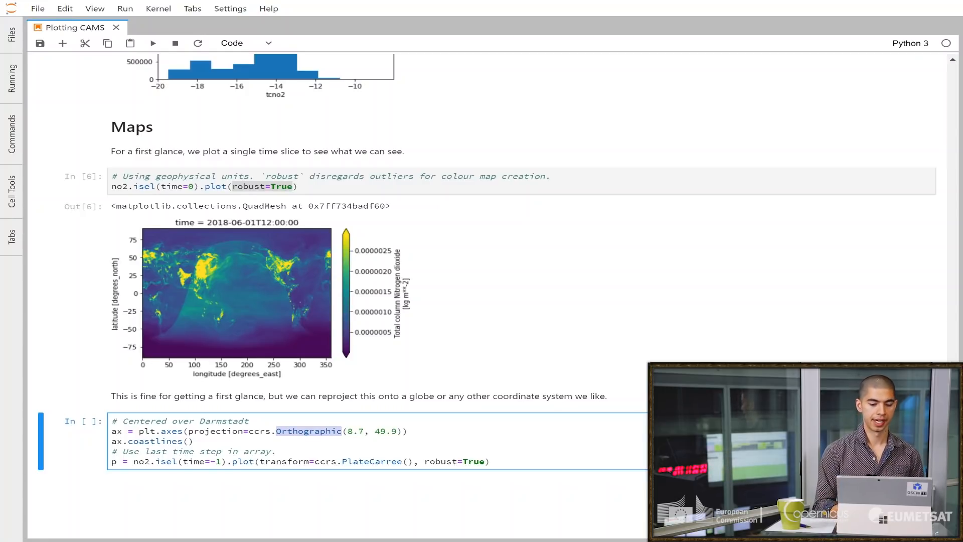
left_click_drag(347, 431, 396, 432)
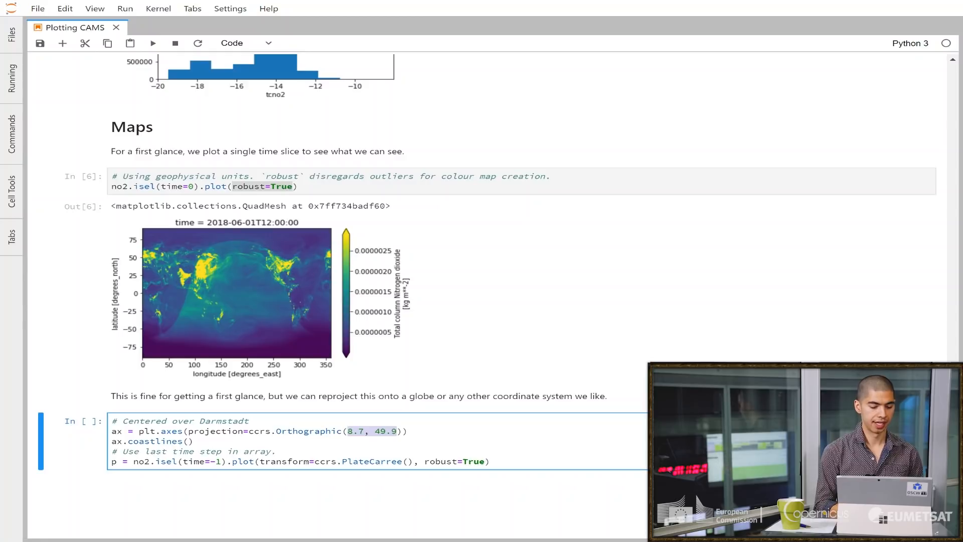
left_click_drag(128, 431, 106, 431)
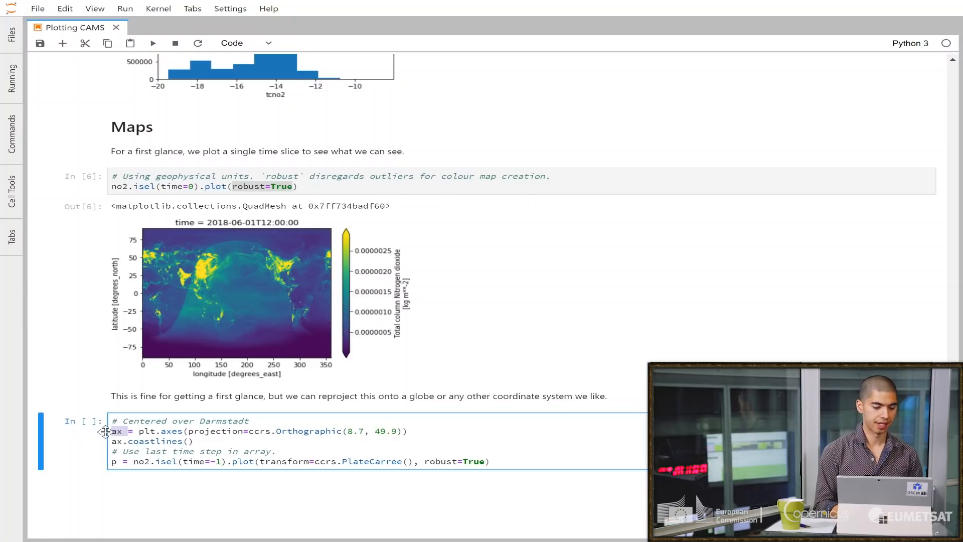
Examine the coastlines call and highlight no2, isel, plot and transform=ccrs.PlateCarree() in the final plotting line
left_click(194, 441)
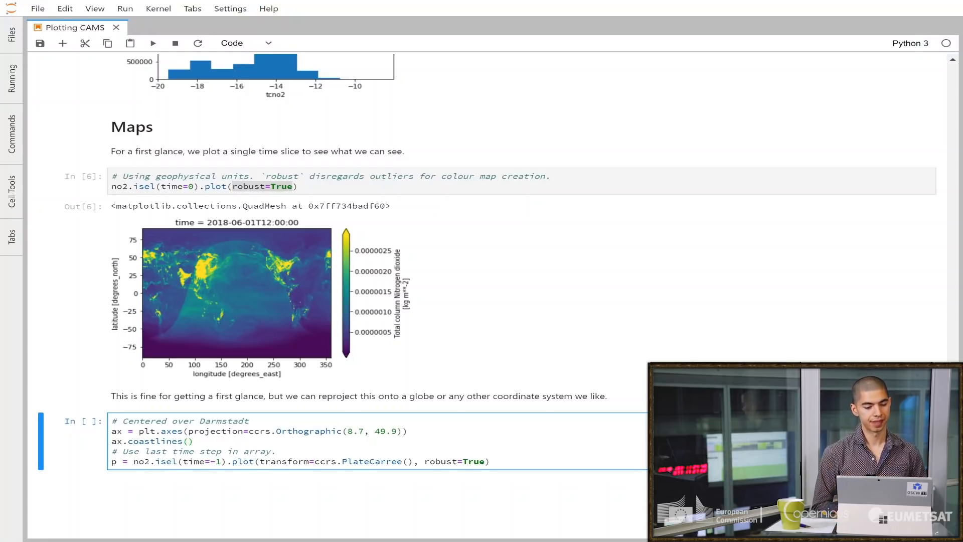
double_click(139, 460)
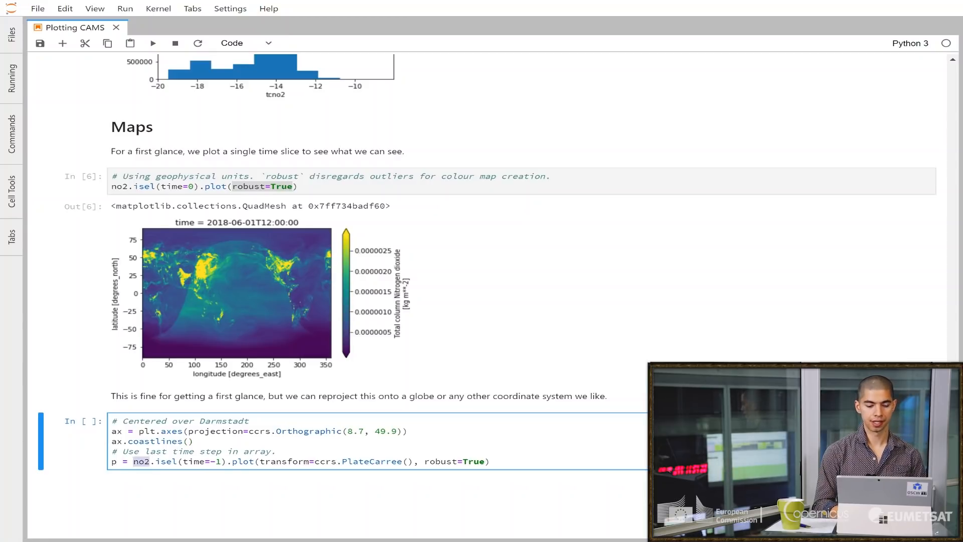
double_click(166, 461)
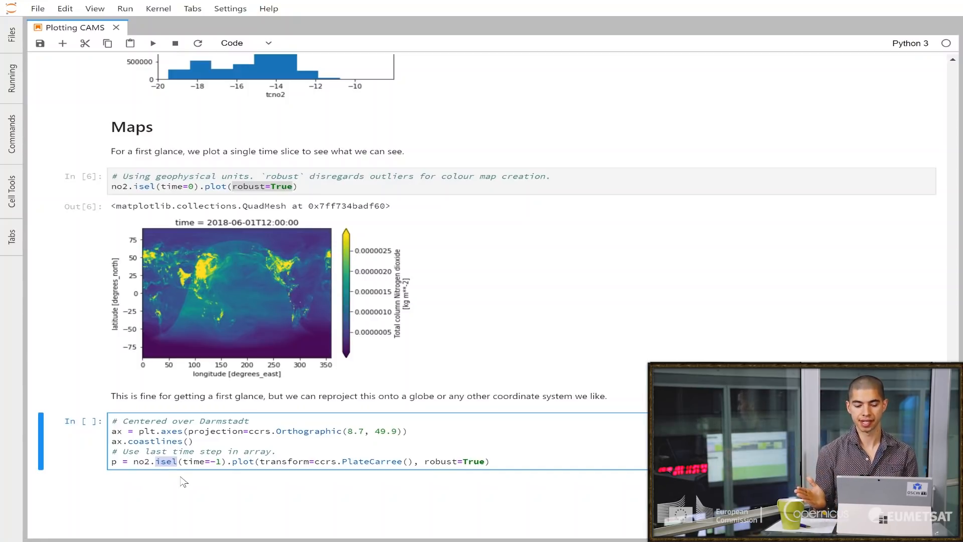
double_click(243, 461)
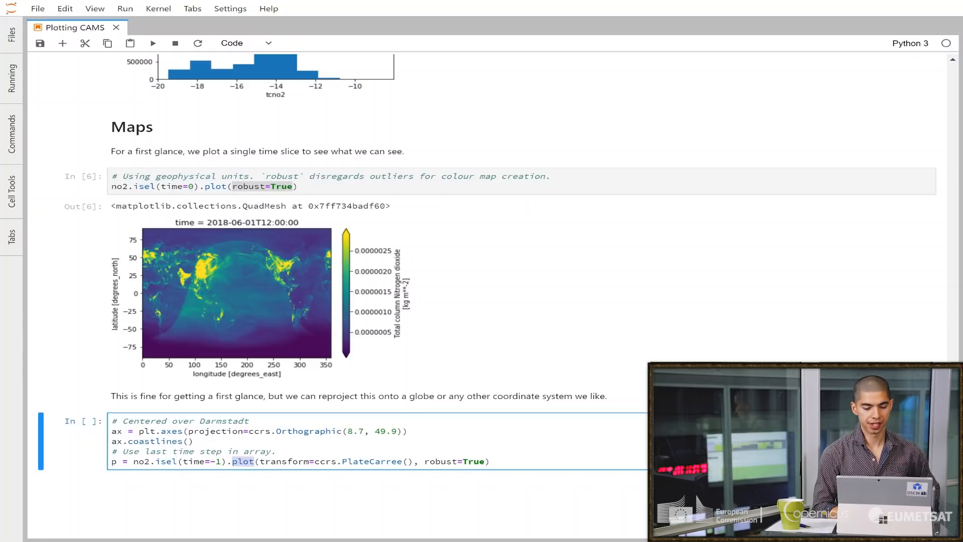
left_click_drag(260, 461, 408, 461)
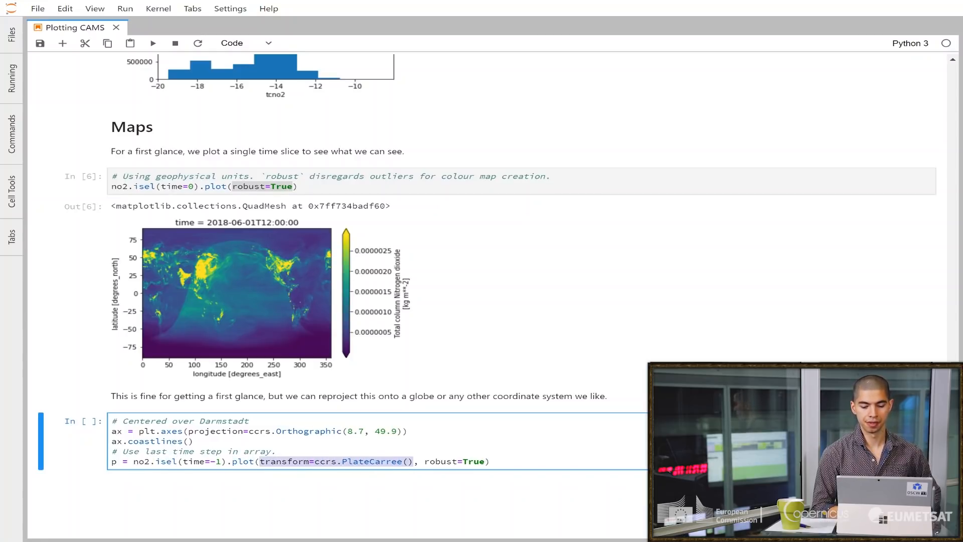